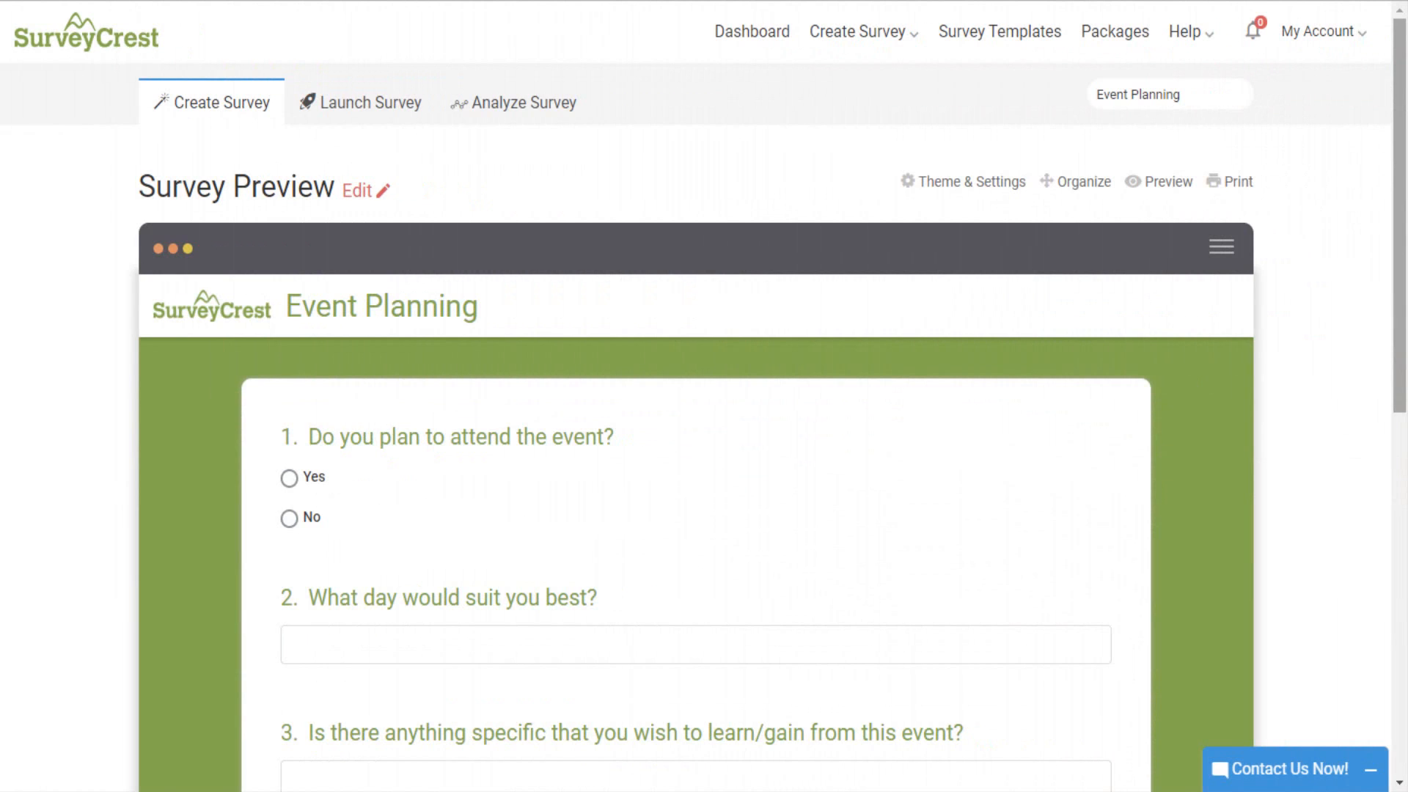
Open the Options section of the Event Planning survey's Theme & Settings in the launch area
{"action": "left_click", "coordinate": [383, 110]}
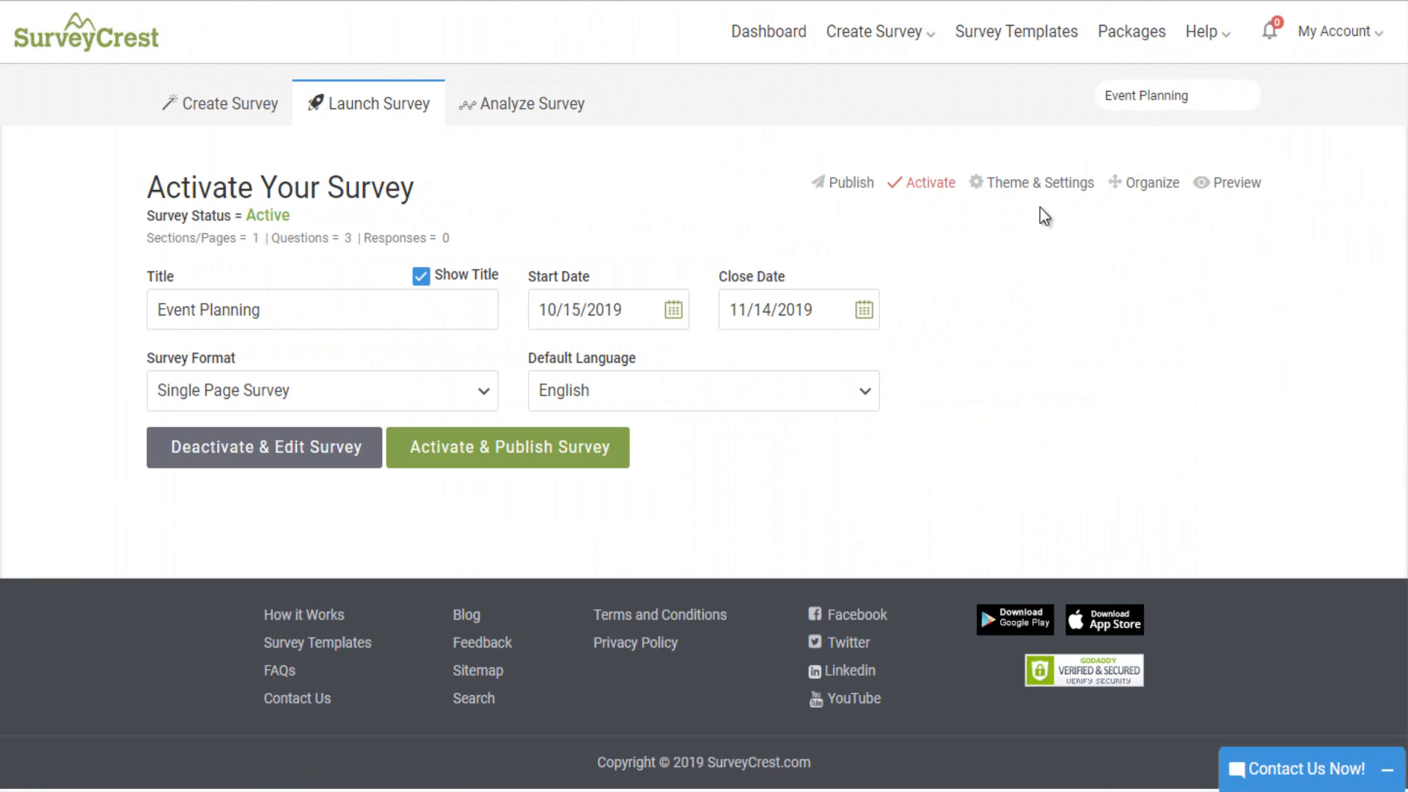
{"action": "left_click", "coordinate": [1040, 188]}
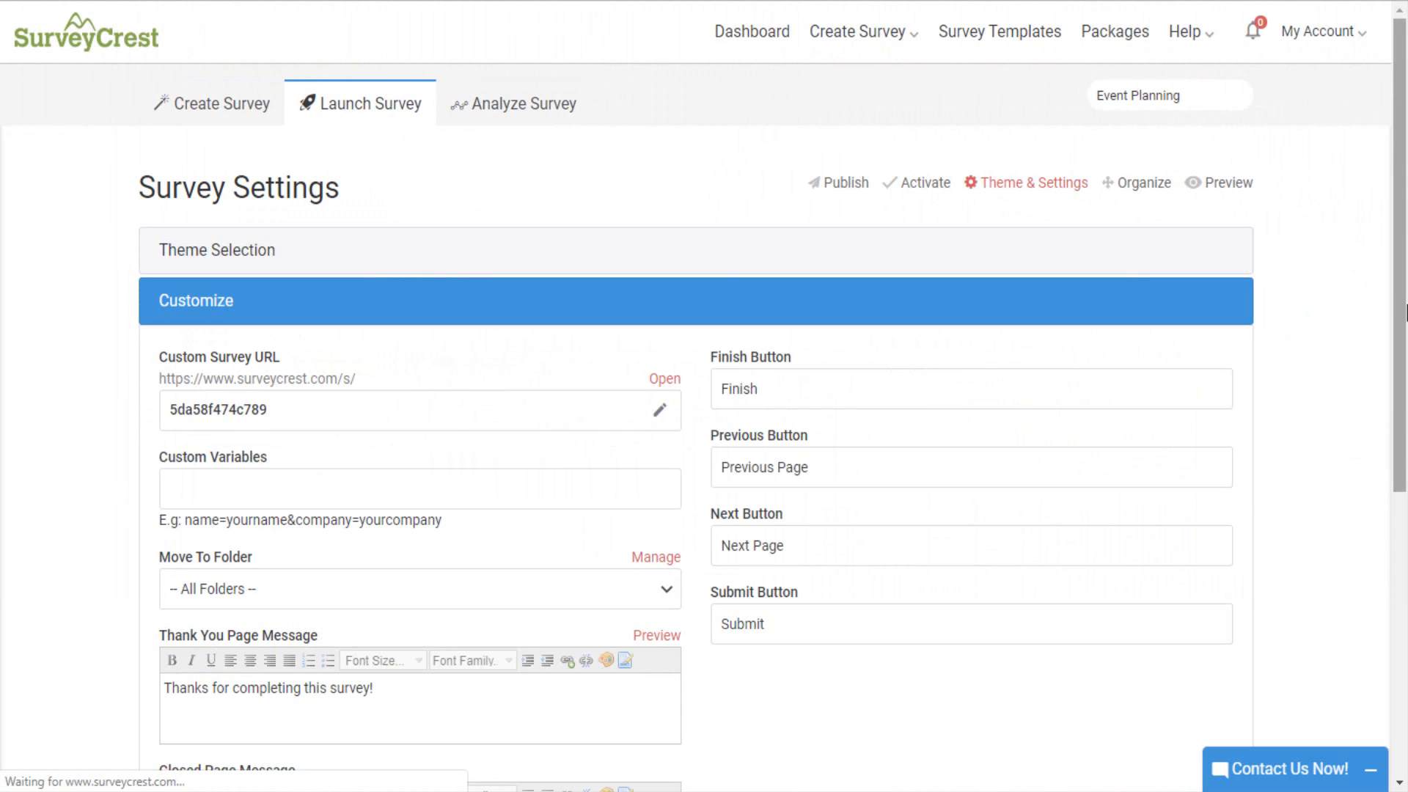
{"action": "scroll", "coordinate": [1329, 310], "scroll_direction": "down", "scroll_amount": 5}
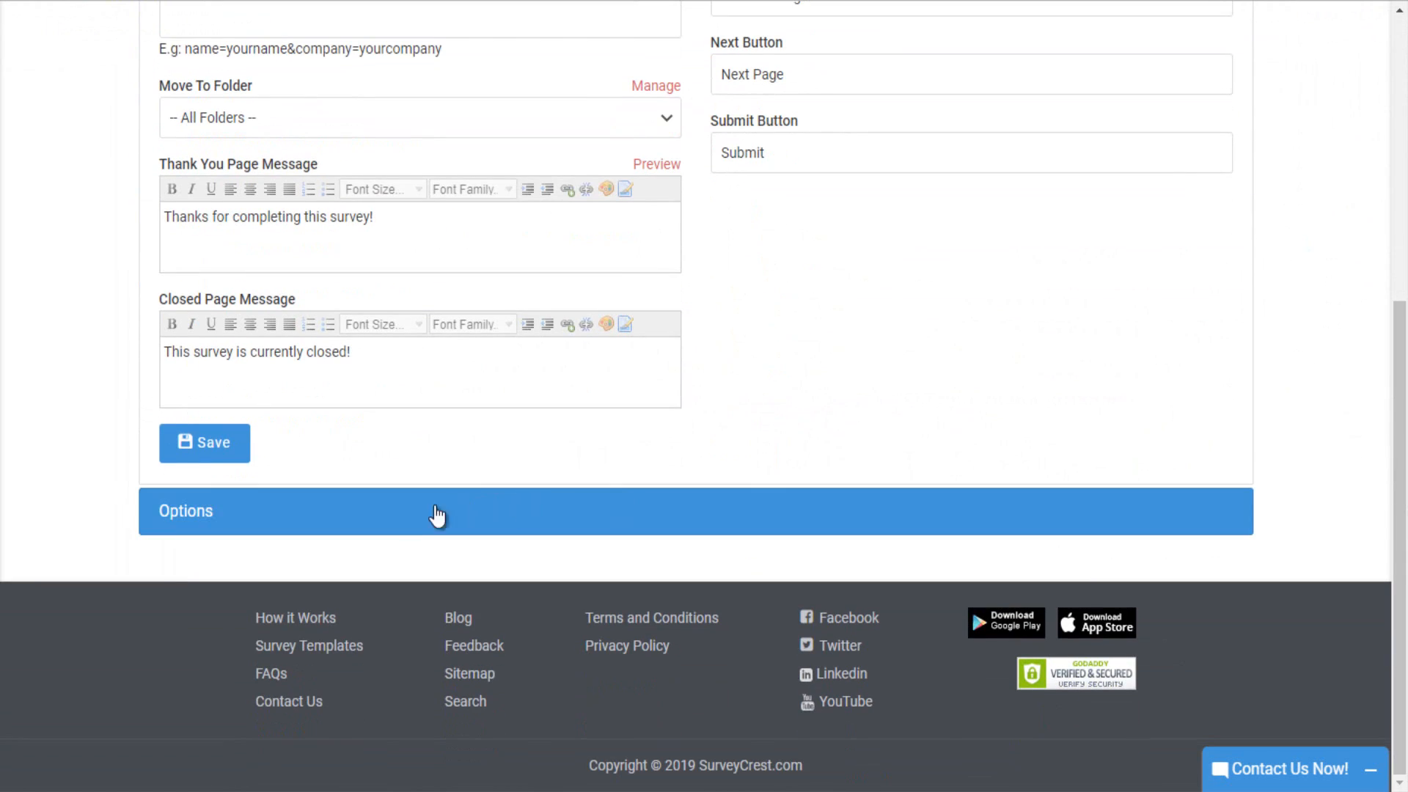
{"action": "left_click", "coordinate": [401, 513]}
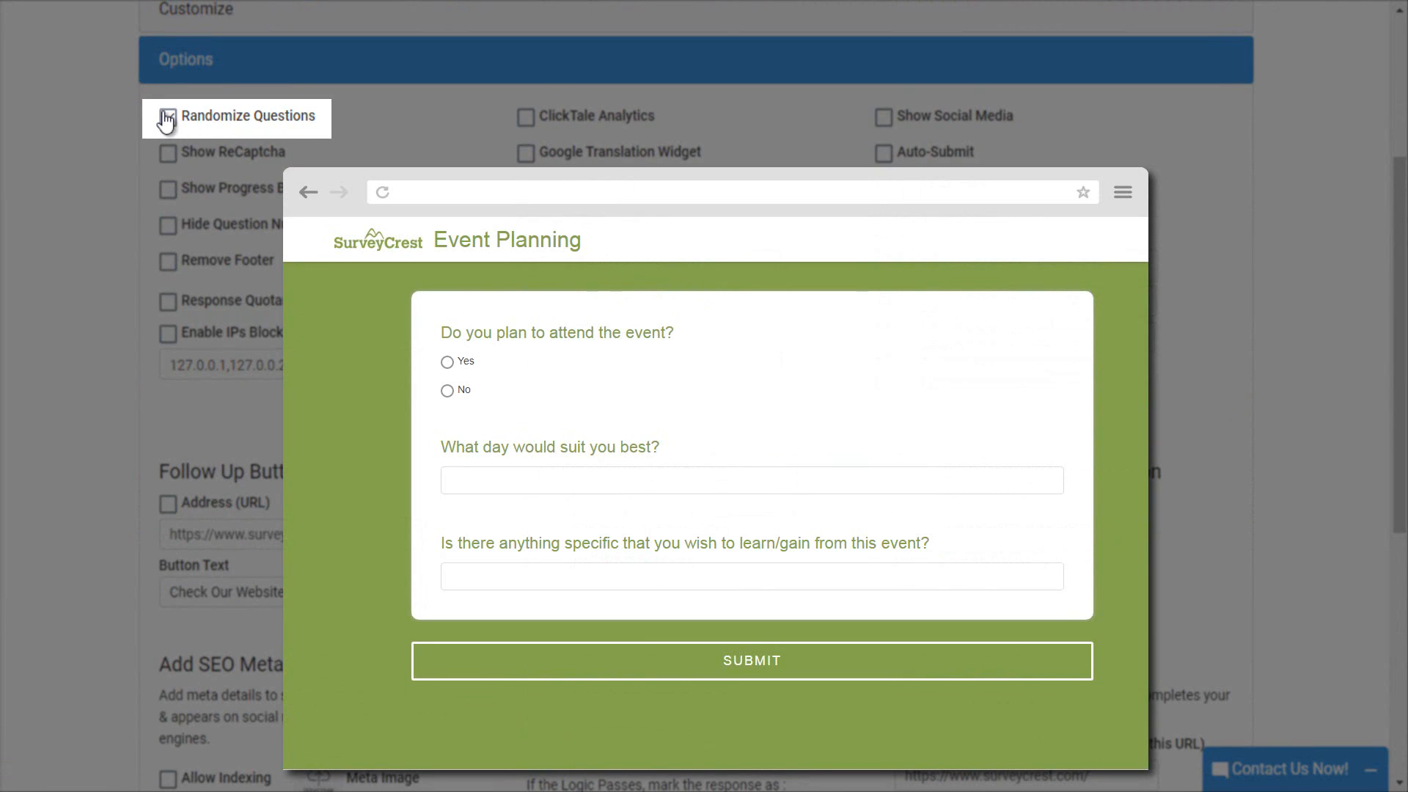
Enable Randomize Questions, ClickTale Analytics and Show Social Media for the survey
{"action": "left_click", "coordinate": [168, 118]}
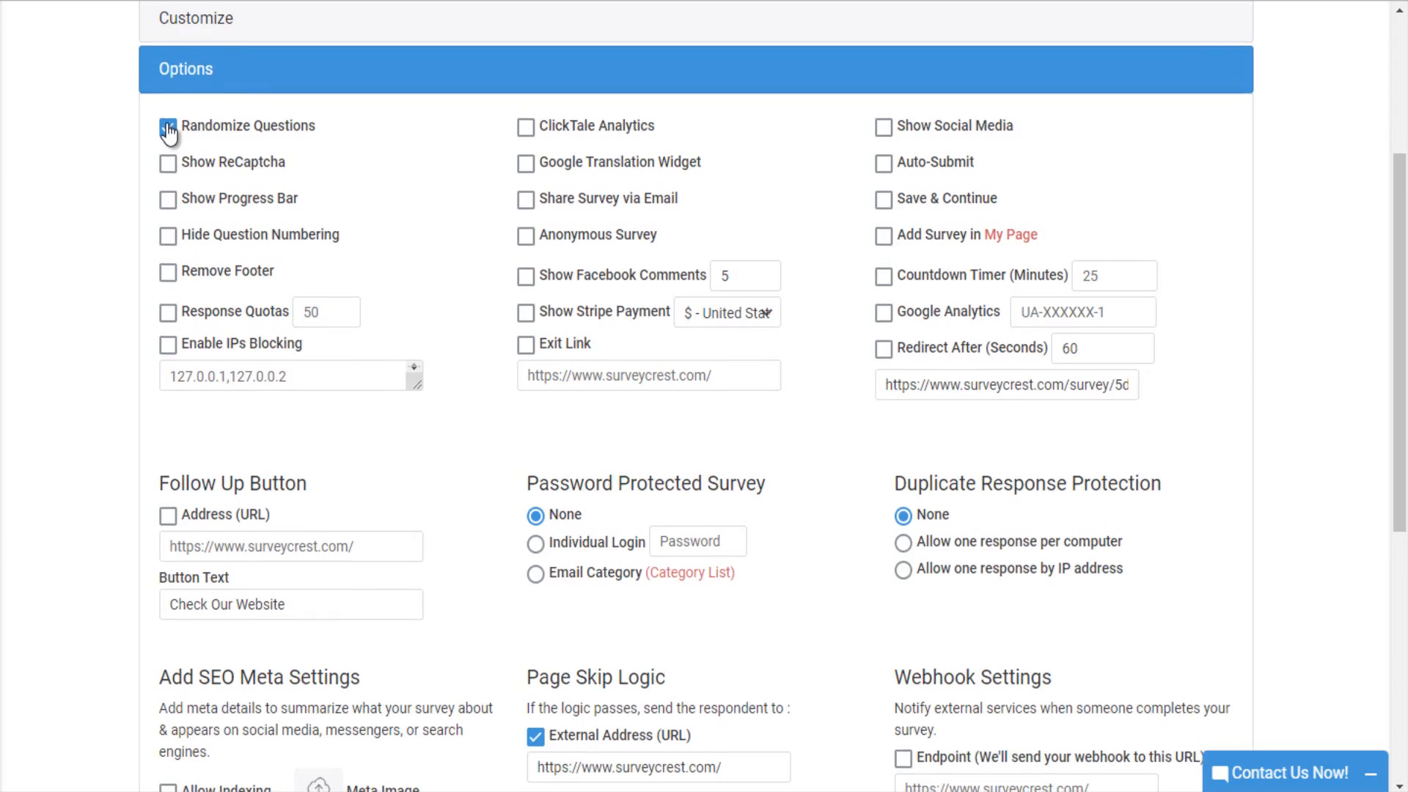
{"action": "scroll", "coordinate": [168, 121], "scroll_direction": "down", "scroll_amount": 5}
{"action": "scroll", "coordinate": [169, 134], "scroll_direction": "down", "scroll_amount": 2}
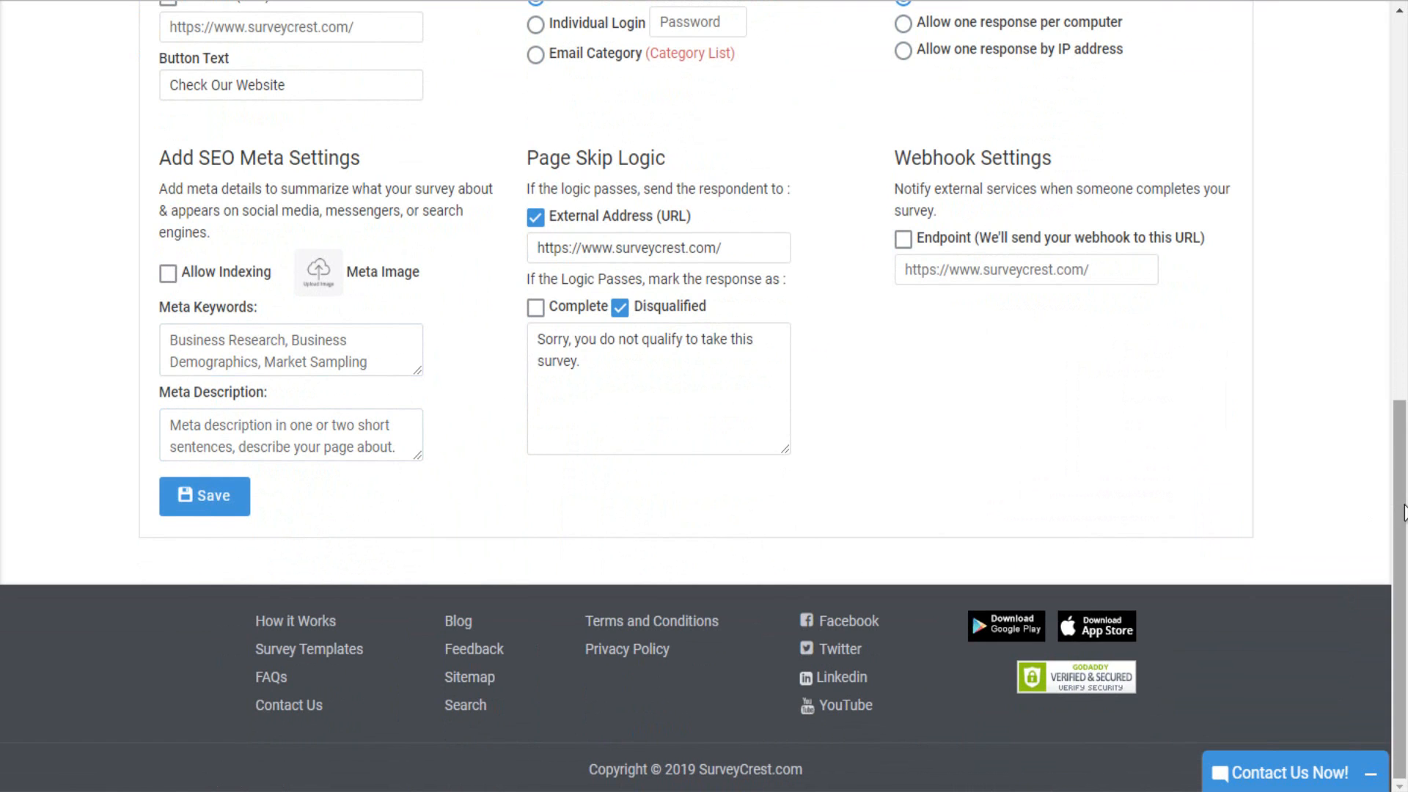
{"action": "left_click_drag", "start_coordinate": [1400, 620], "coordinate": [1402, 371]}
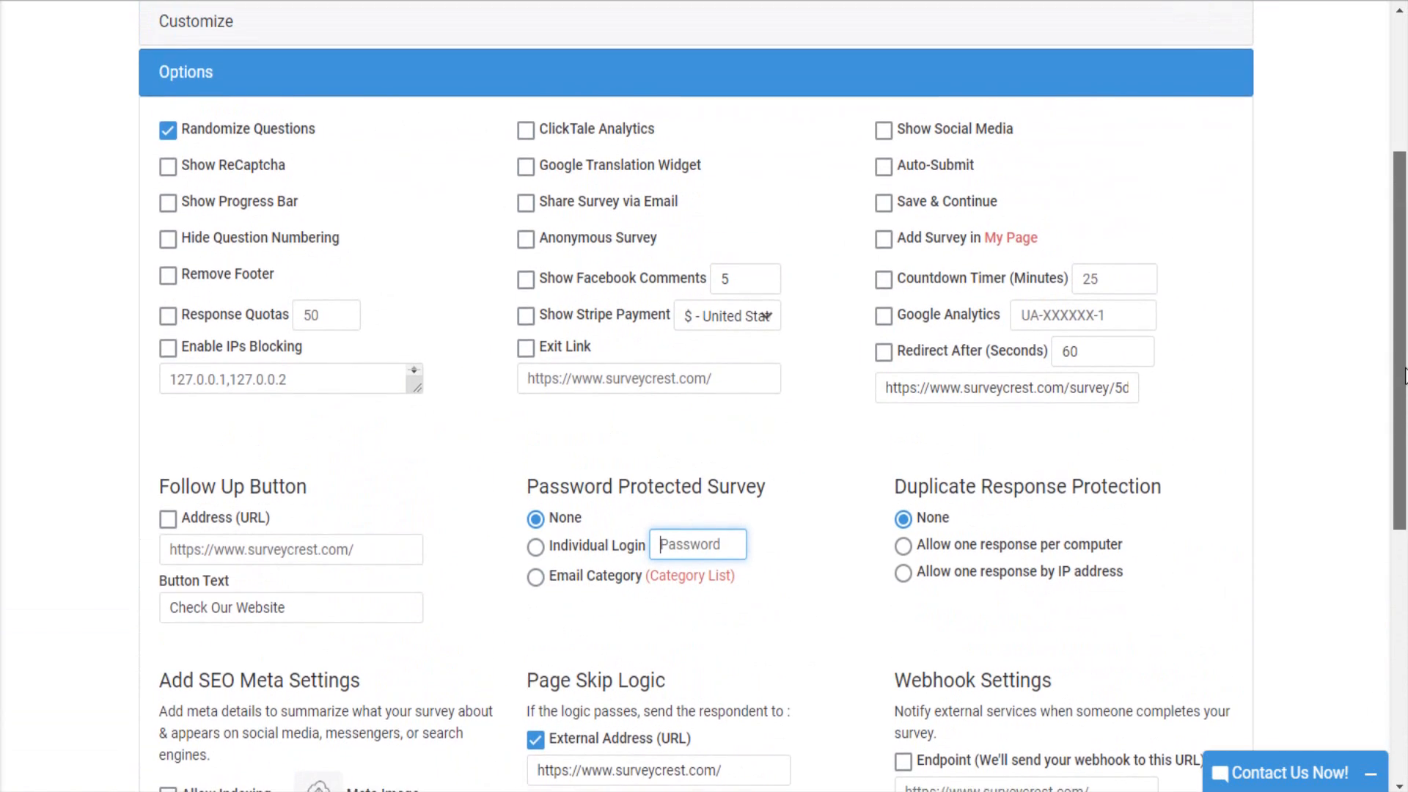
{"action": "left_click", "coordinate": [553, 138]}
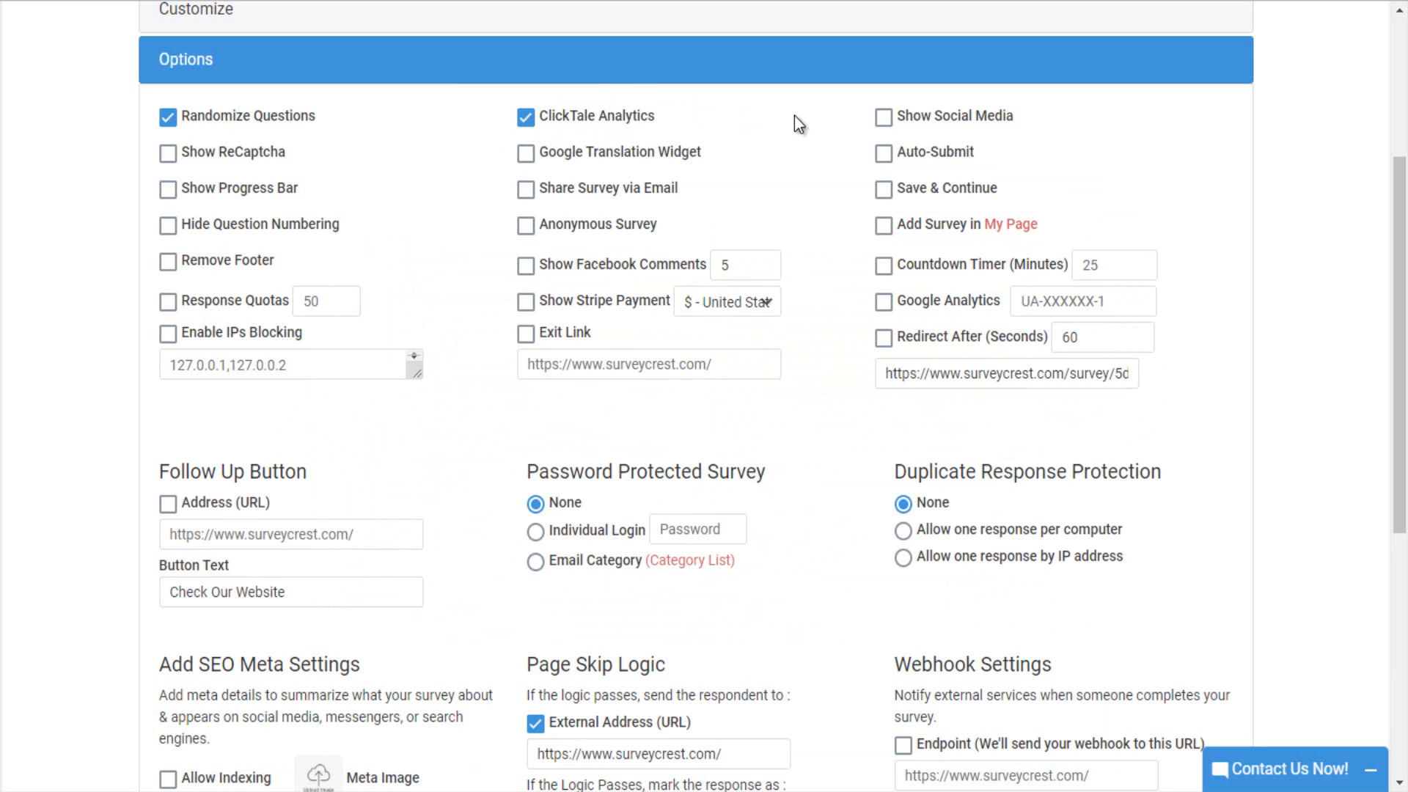
{"action": "left_click", "coordinate": [882, 118]}
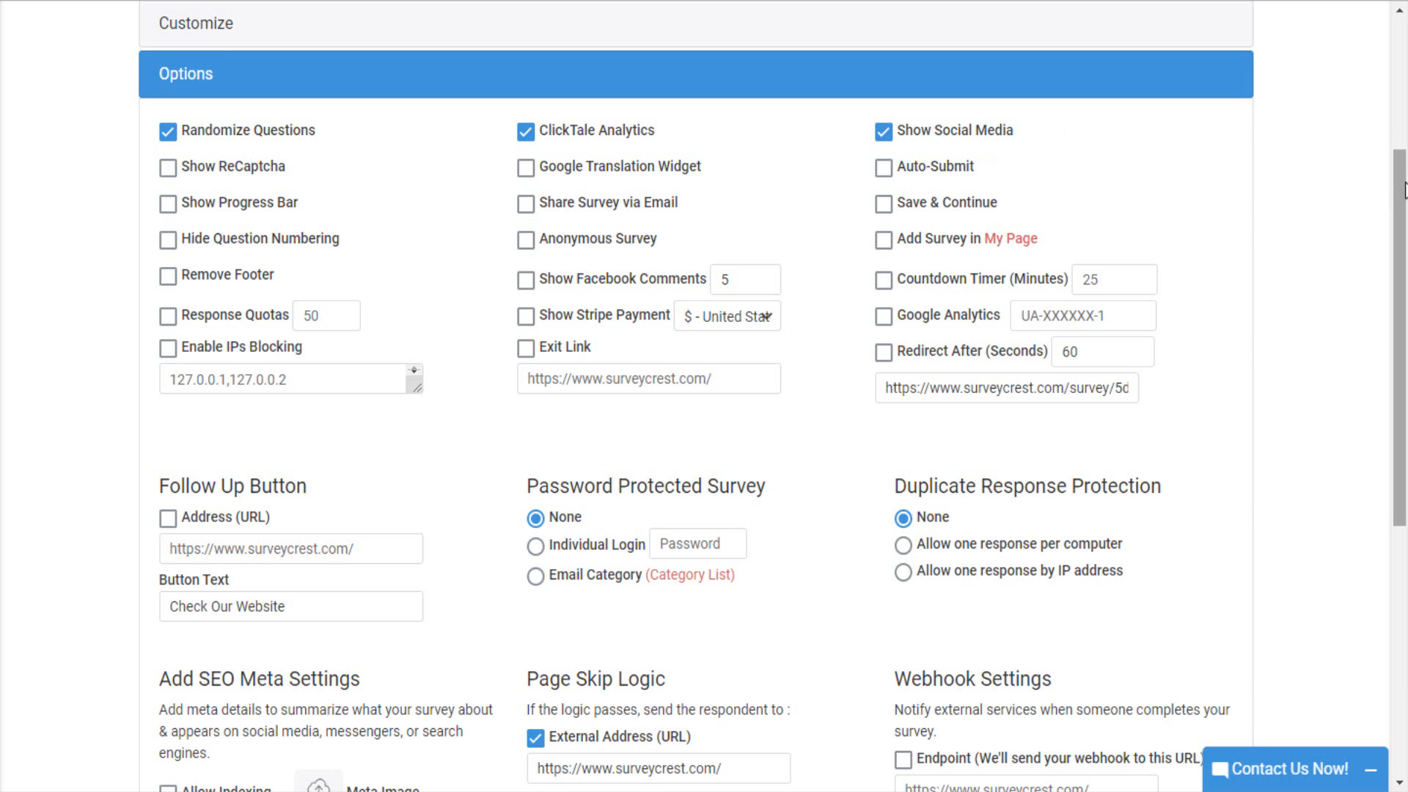
Enable Show ReCaptcha, Google Translation Widget and Auto-Submit in the survey options
{"action": "left_click_drag", "start_coordinate": [1405, 183], "coordinate": [1405, 246]}
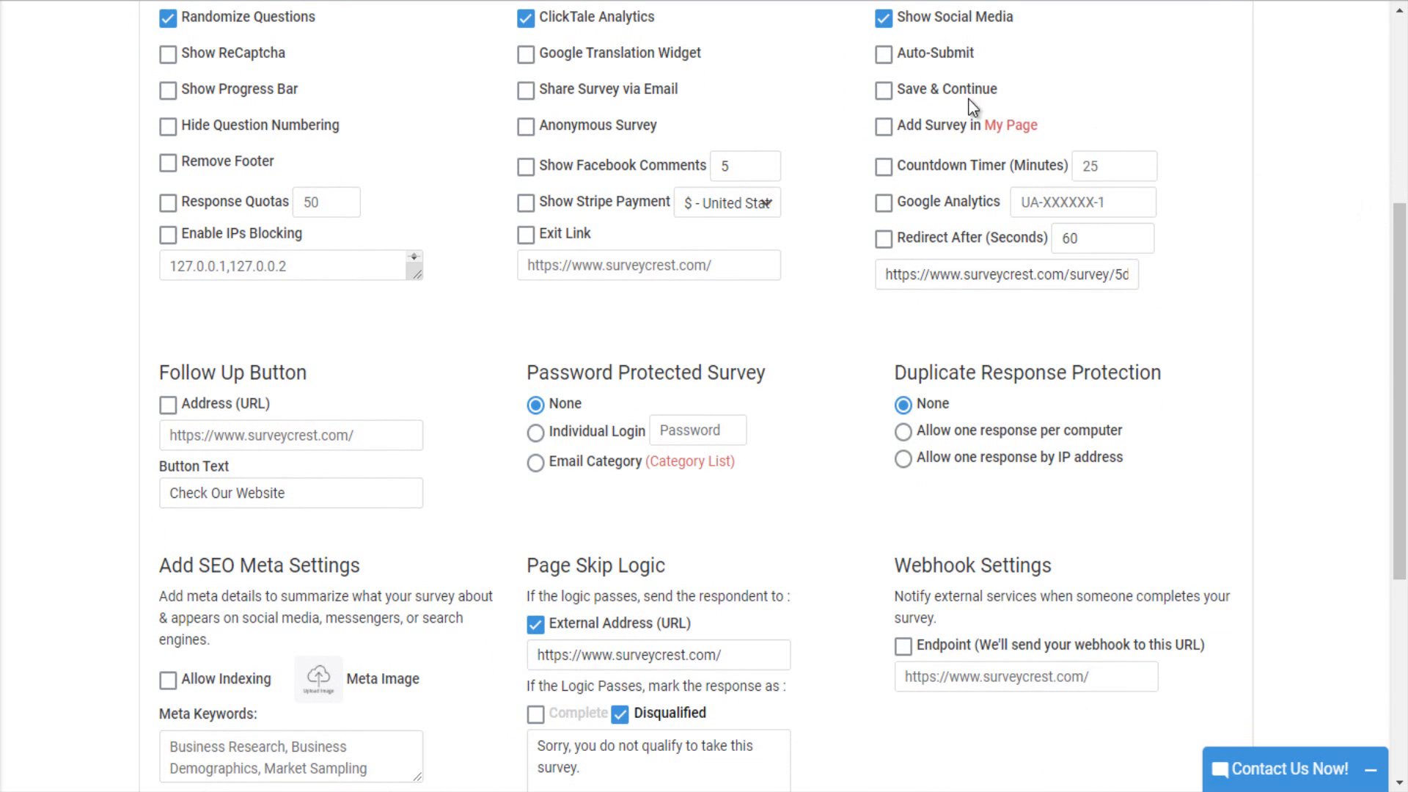
{"action": "left_click", "coordinate": [209, 68]}
{"action": "left_click", "coordinate": [526, 55]}
{"action": "left_click", "coordinate": [881, 57]}
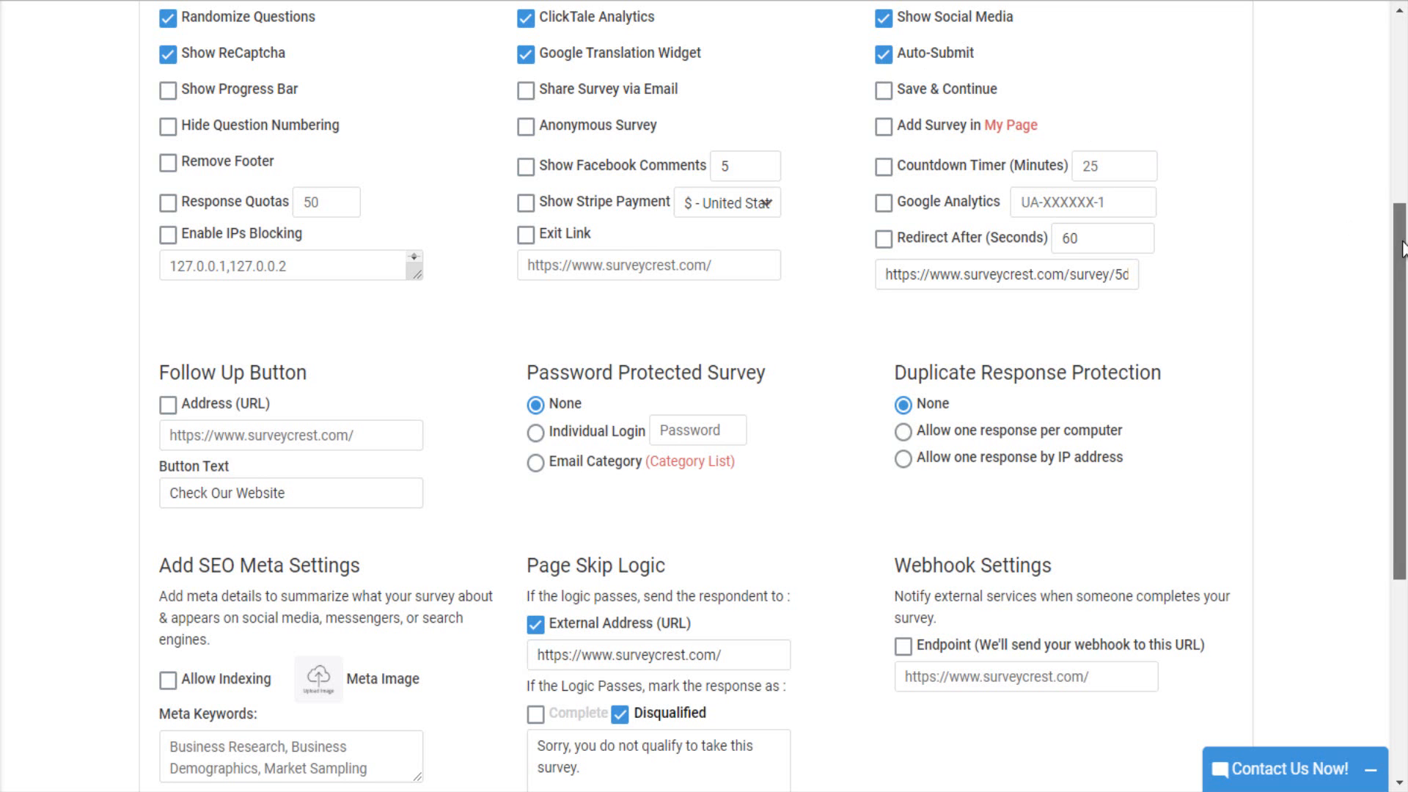
Enable Show Progress Bar, Share Survey via Email and Save & Continue in the survey options
{"action": "left_click_drag", "start_coordinate": [1403, 247], "coordinate": [1402, 265]}
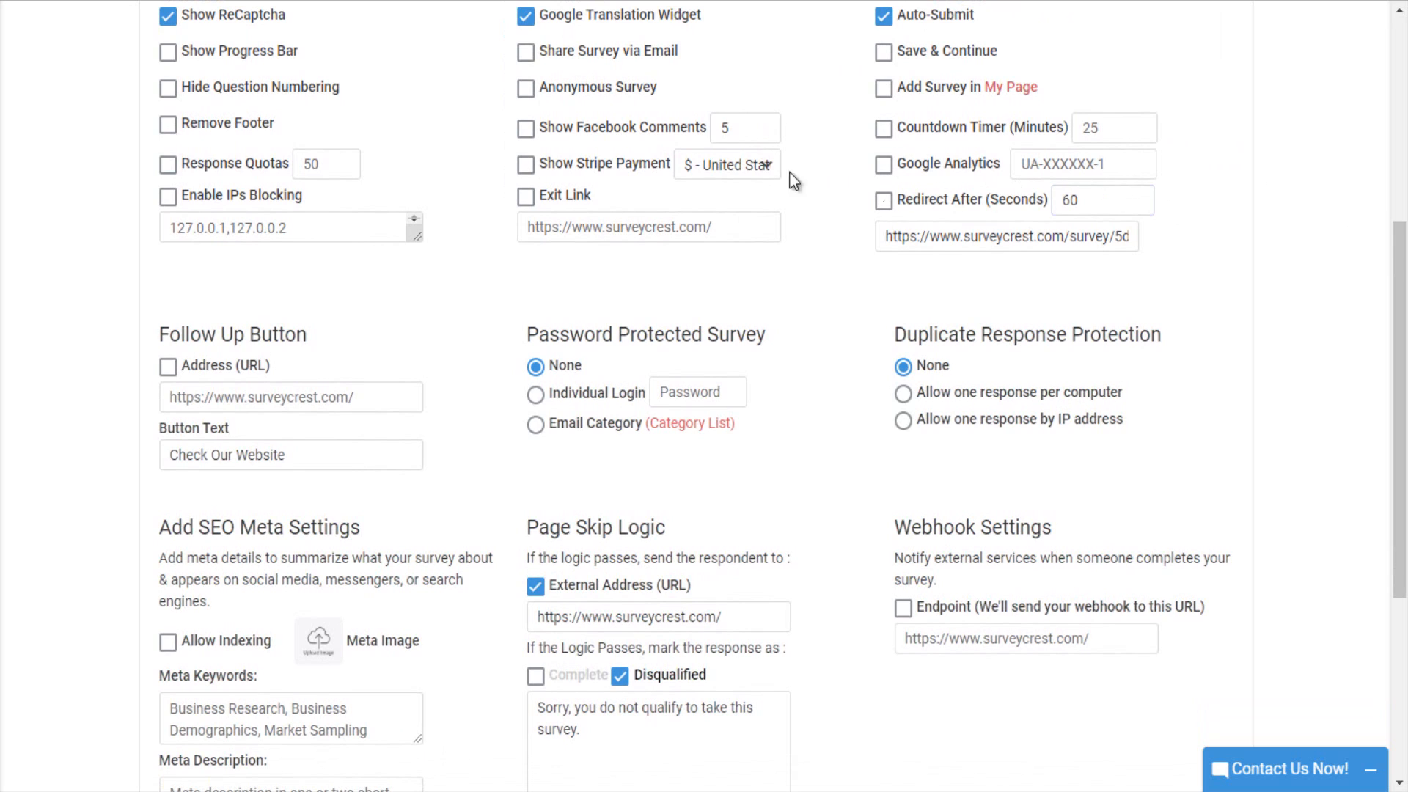
{"action": "left_click", "coordinate": [181, 53]}
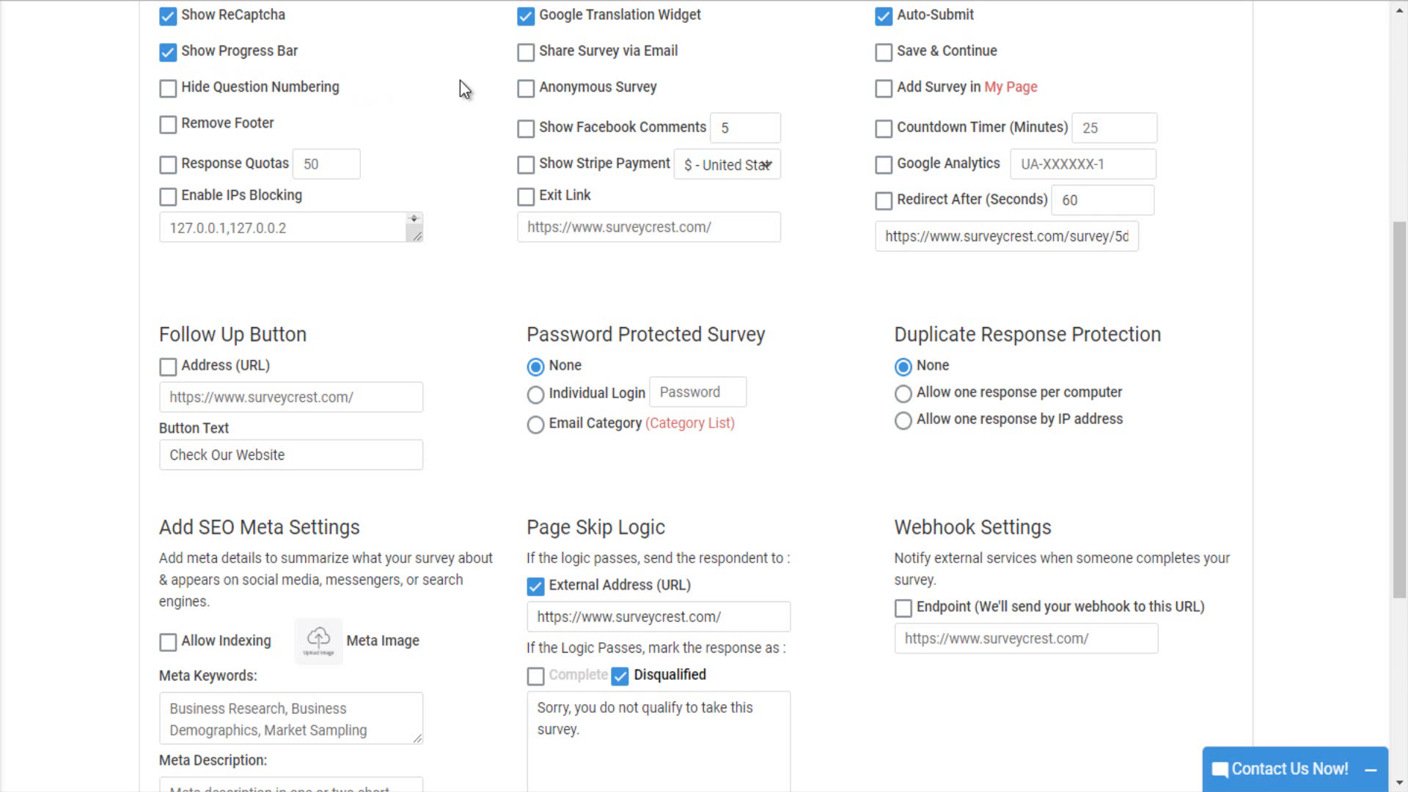
{"action": "left_click", "coordinate": [537, 58]}
{"action": "left_click", "coordinate": [882, 54]}
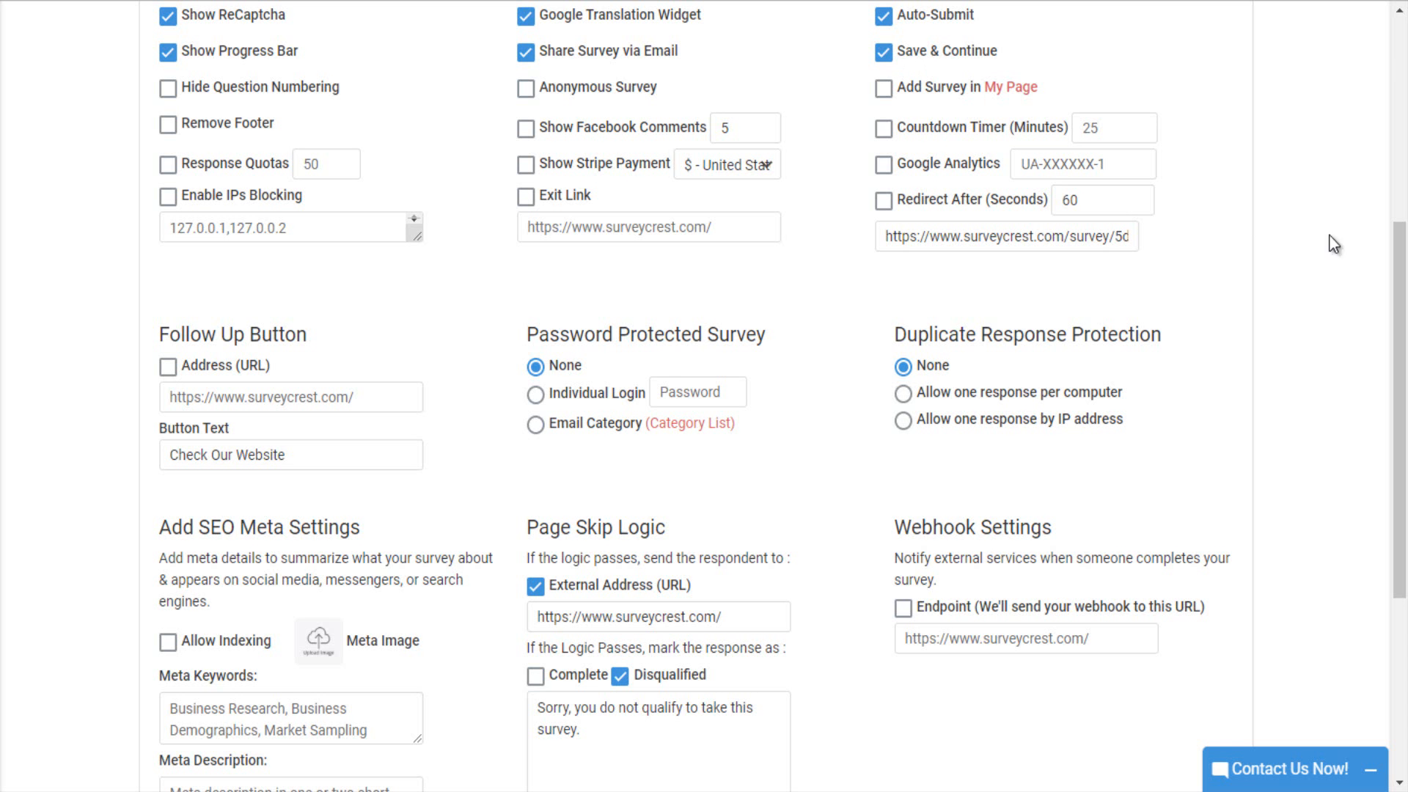
Enable Hide Question Numbering, Anonymous Survey and Add Survey in My Page
{"action": "left_click_drag", "start_coordinate": [1404, 263], "coordinate": [1404, 289]}
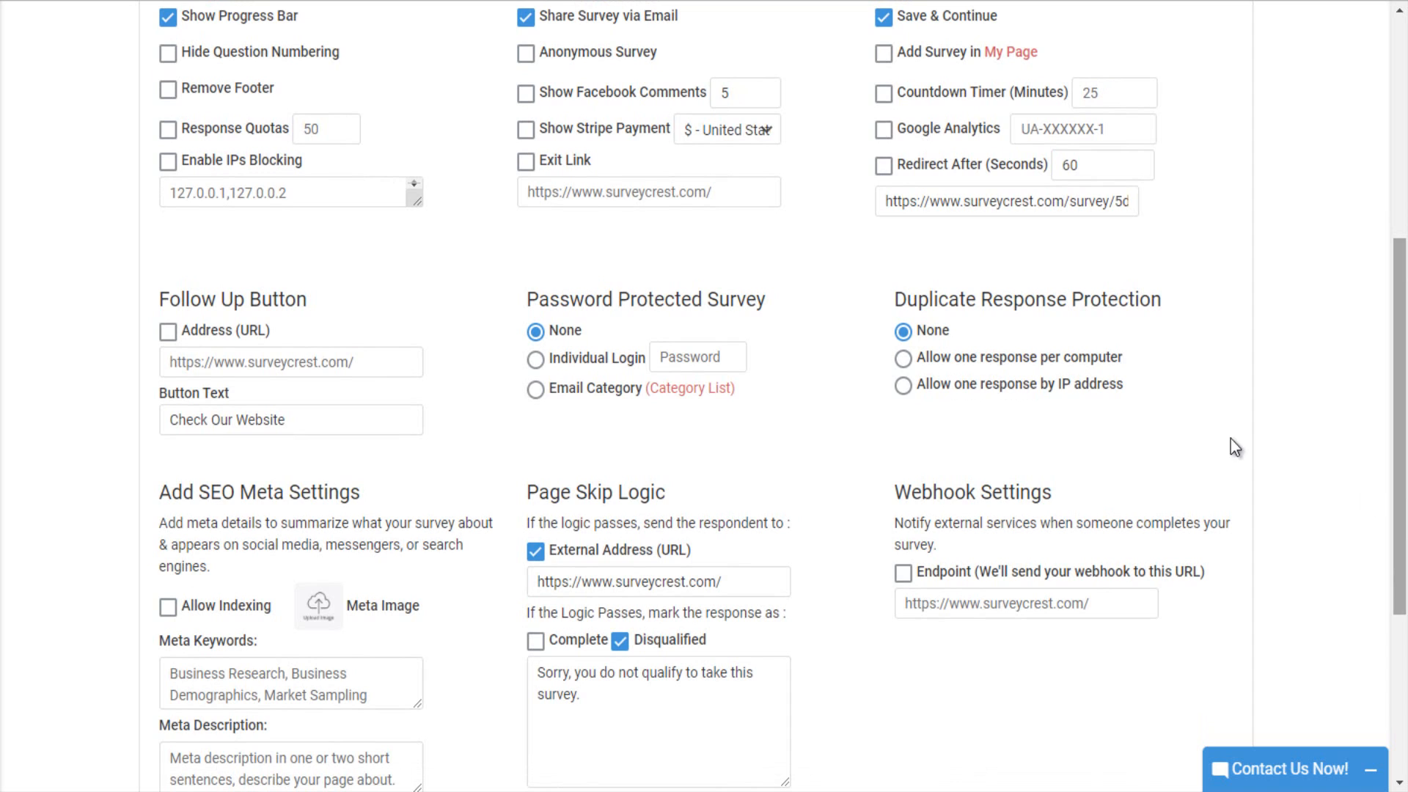
{"action": "left_click", "coordinate": [166, 56]}
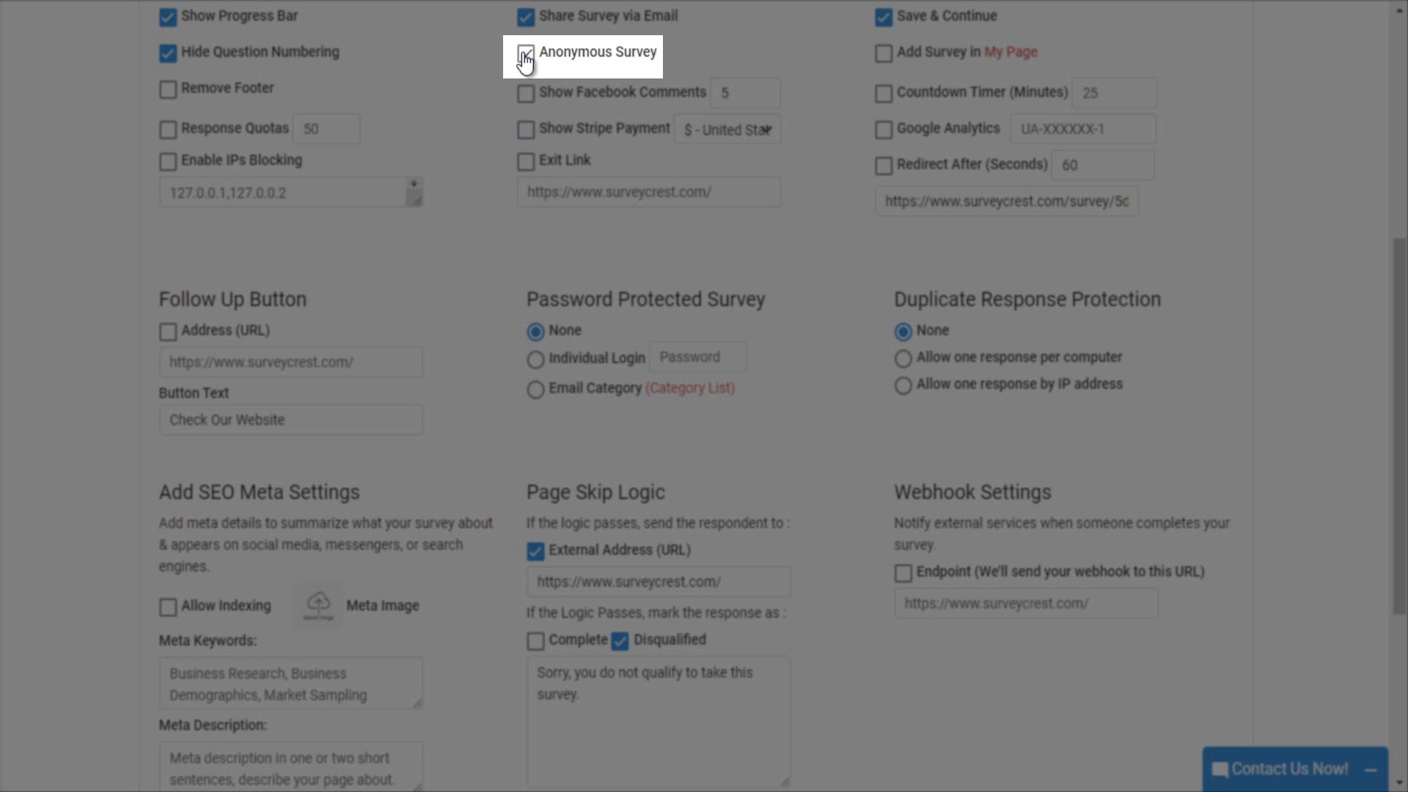
{"action": "left_click", "coordinate": [524, 54]}
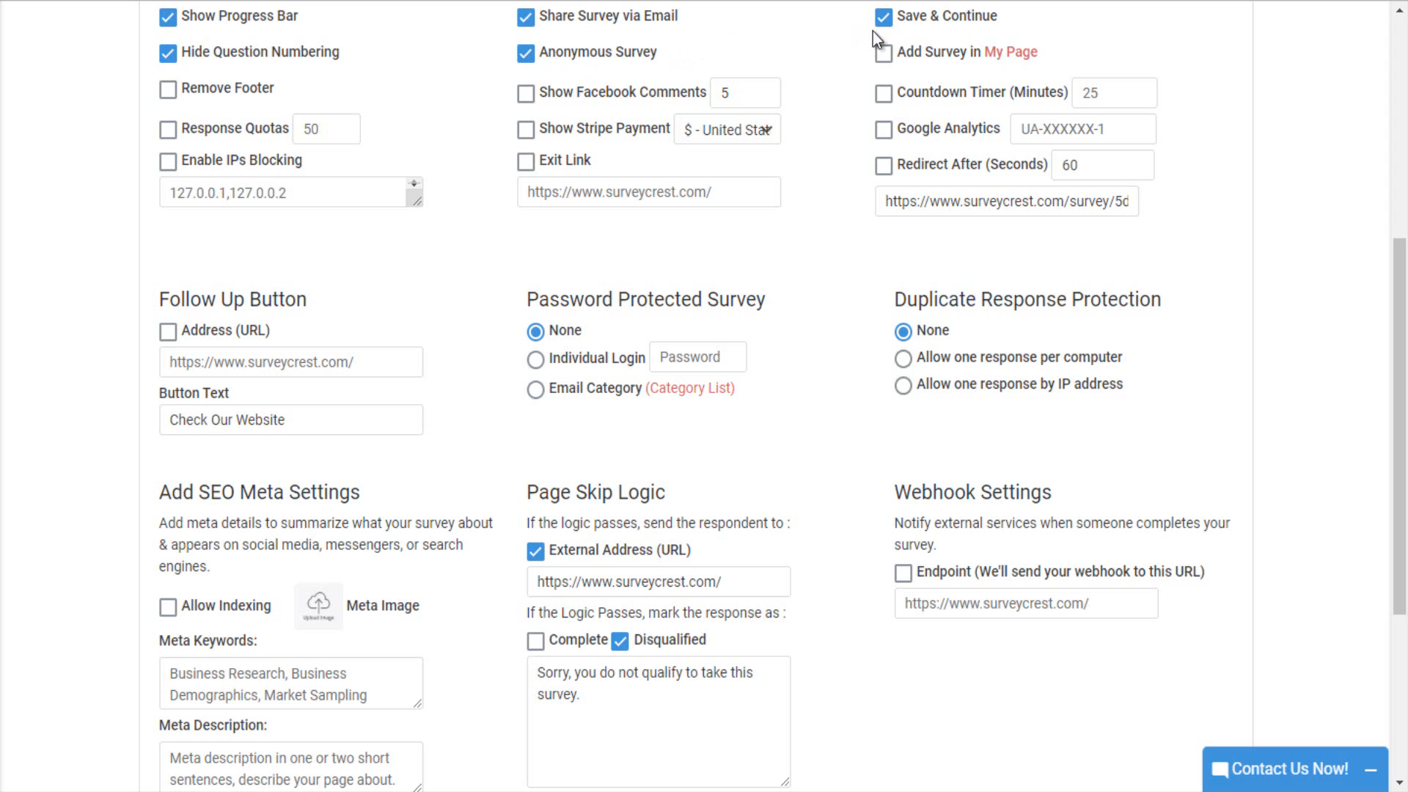
{"action": "left_click", "coordinate": [883, 53]}
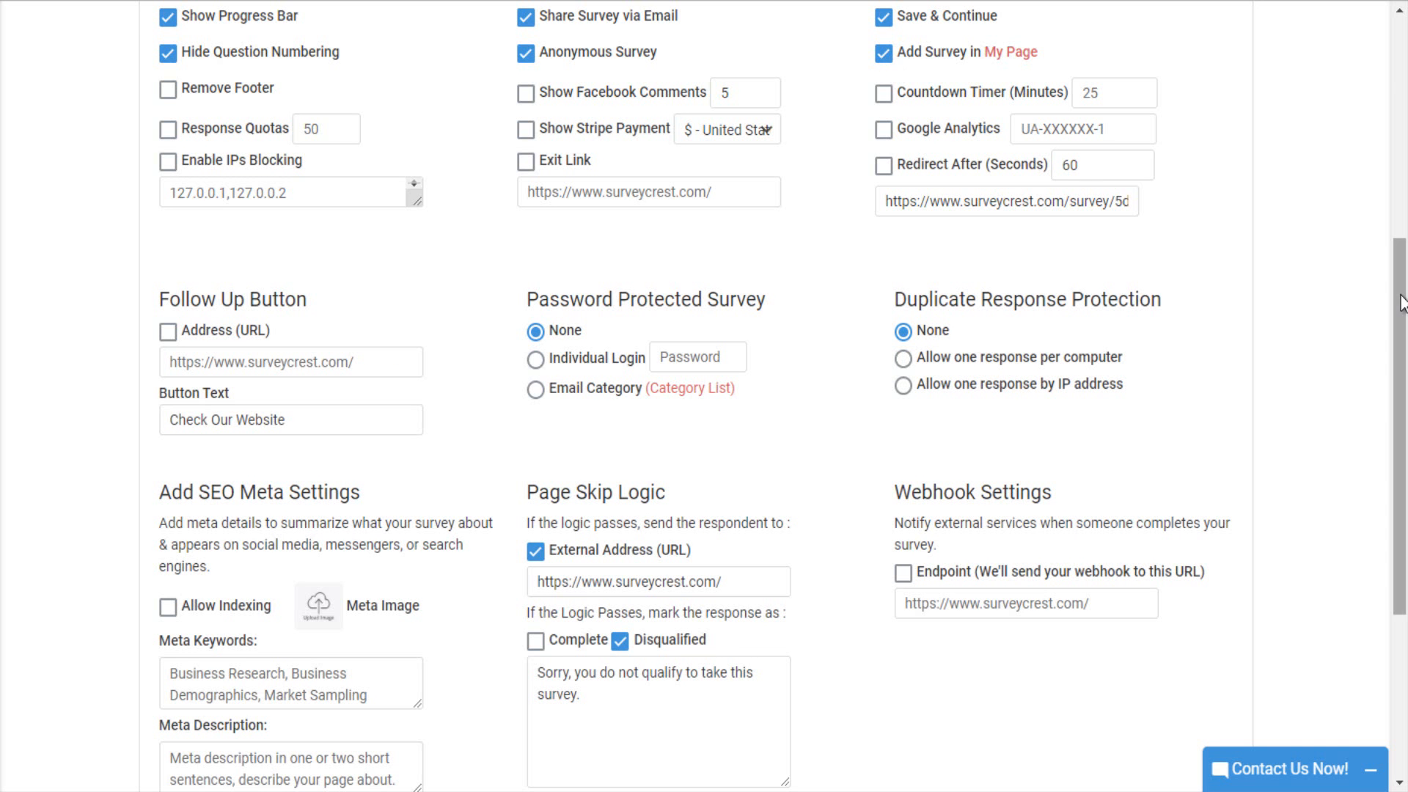
Enable Remove Footer, Show Facebook Comments and Countdown Timer (Minutes) in the survey options
{"action": "left_click_drag", "start_coordinate": [1404, 302], "coordinate": [1406, 320]}
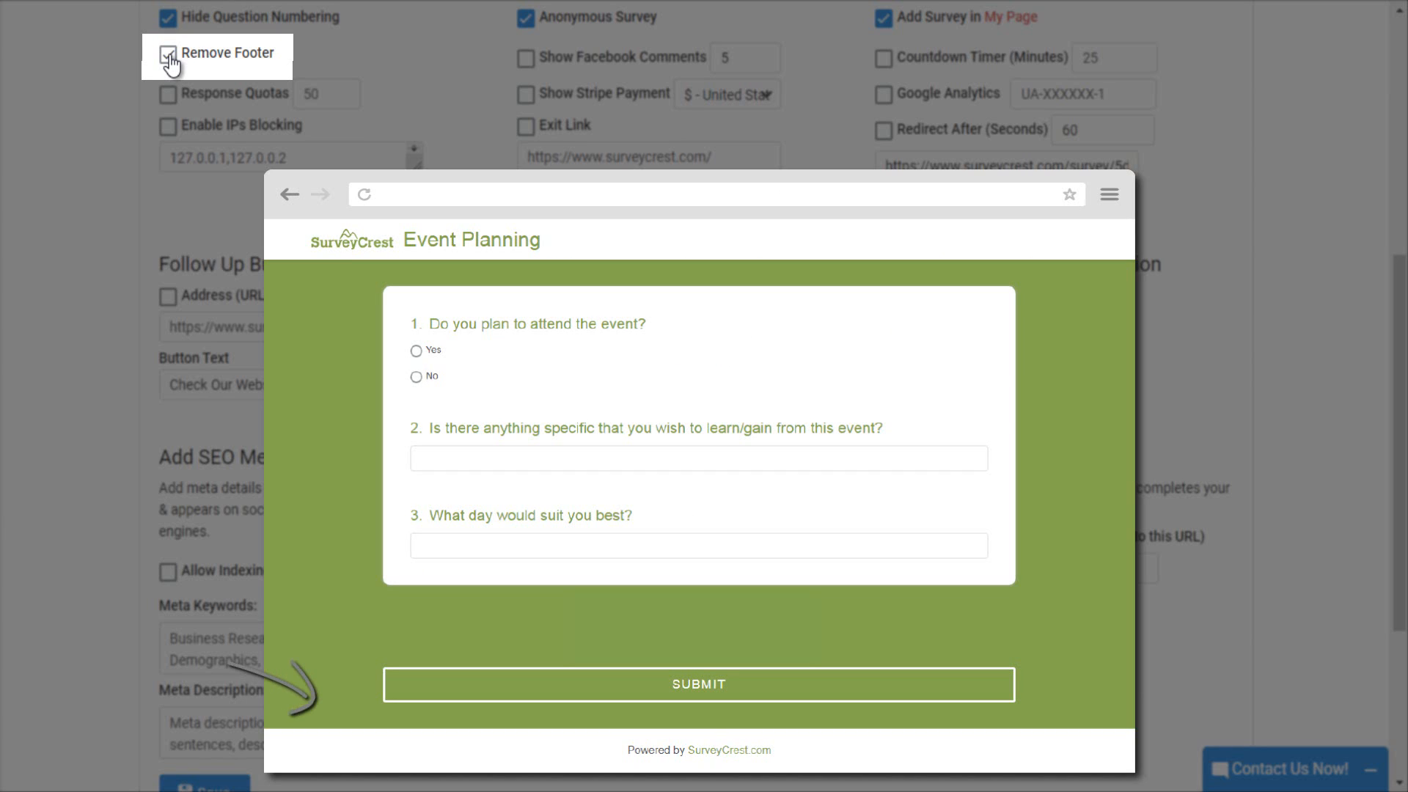
{"action": "left_click", "coordinate": [169, 56]}
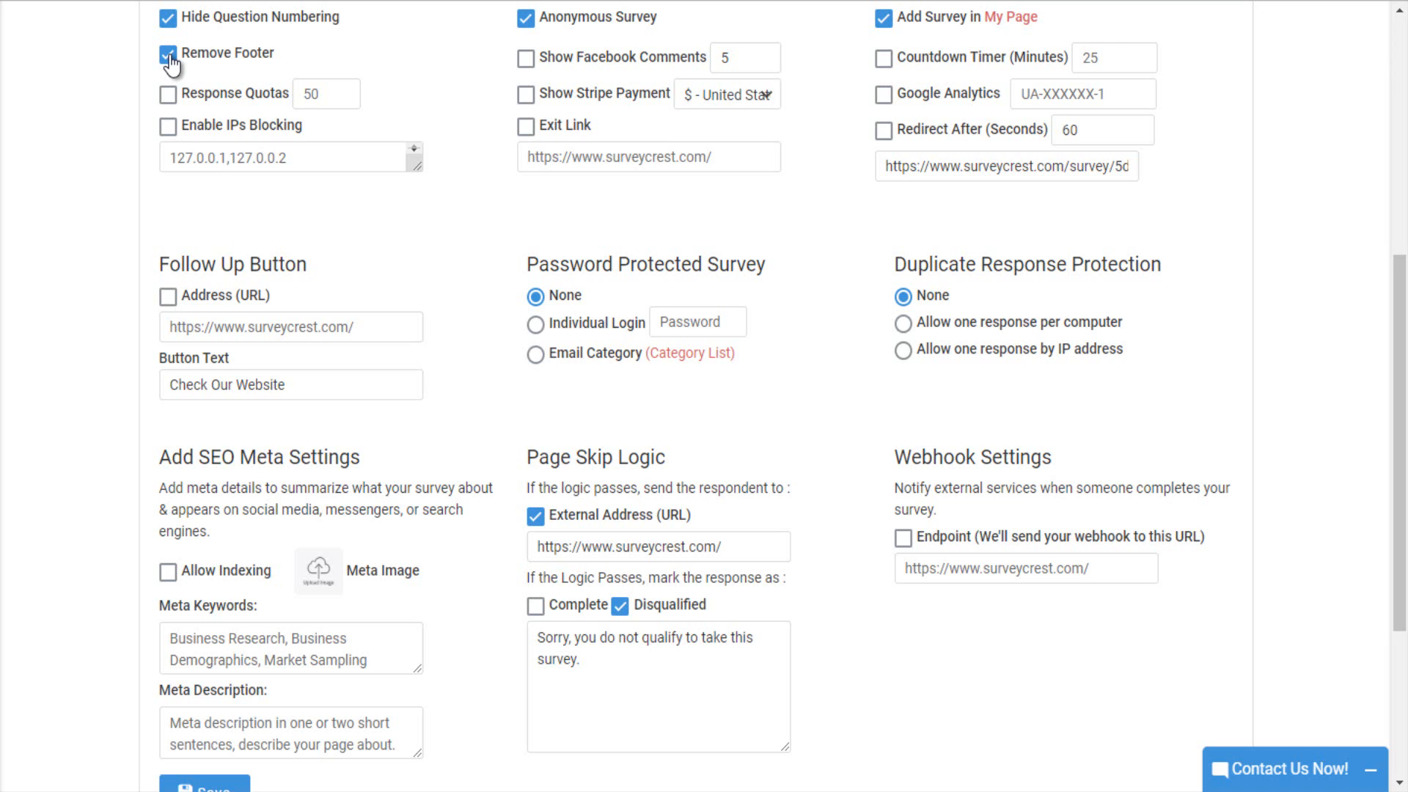
{"action": "left_click", "coordinate": [525, 58]}
{"action": "left_click", "coordinate": [883, 60]}
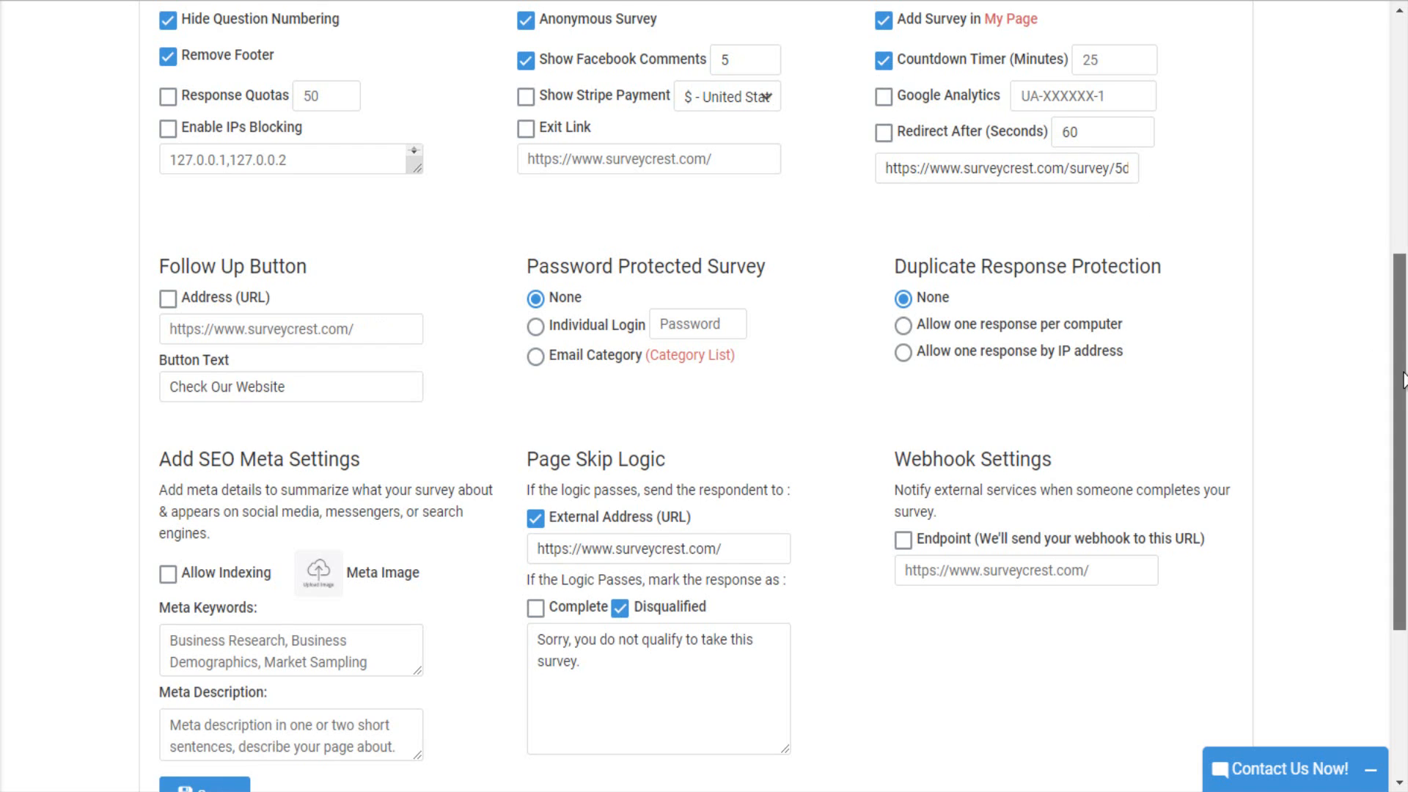
Enable Response Quotas, Show Stripe Payment and Google Analytics in the survey options
{"action": "scroll", "coordinate": [1402, 379], "scroll_direction": "down", "scroll_amount": 1}
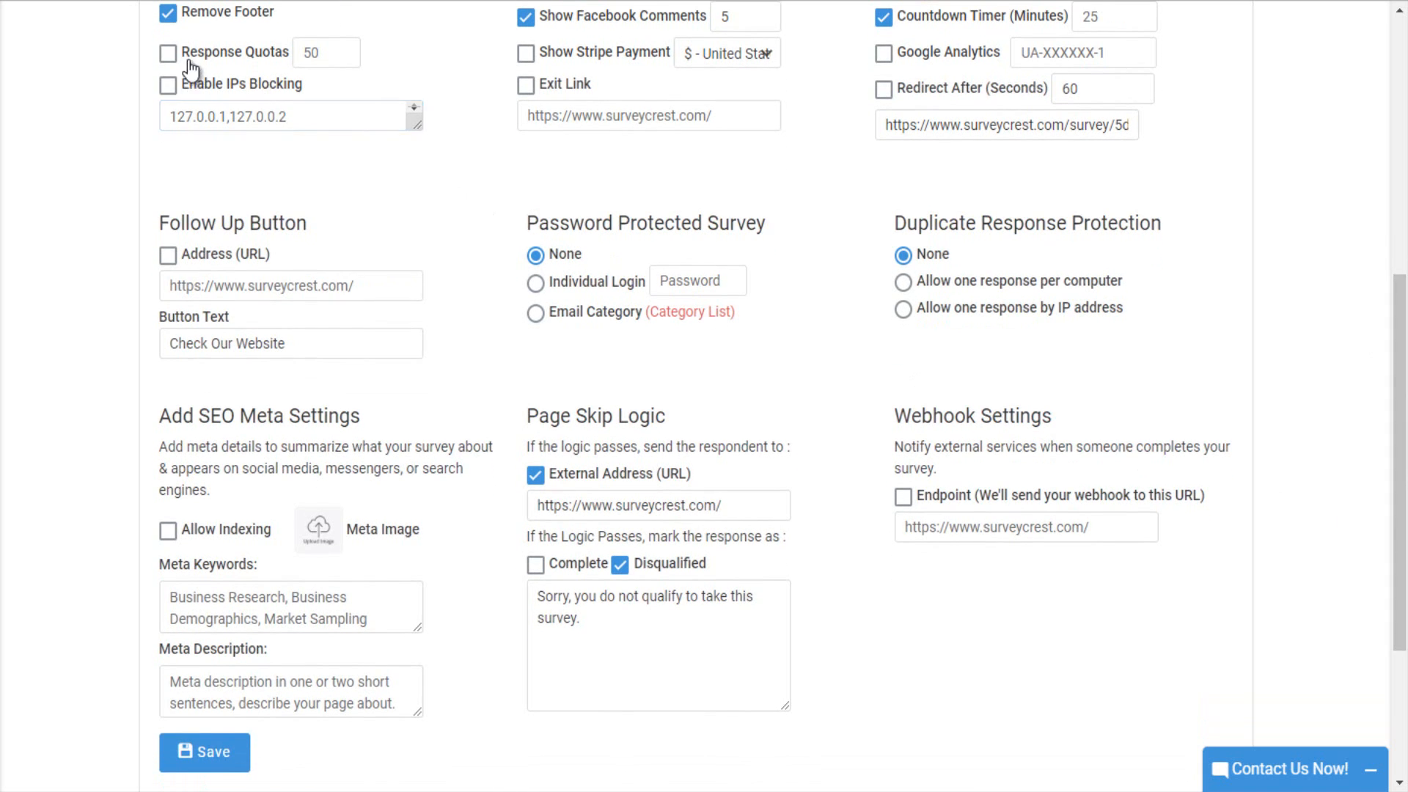
{"action": "left_click", "coordinate": [168, 53]}
{"action": "left_click", "coordinate": [541, 56]}
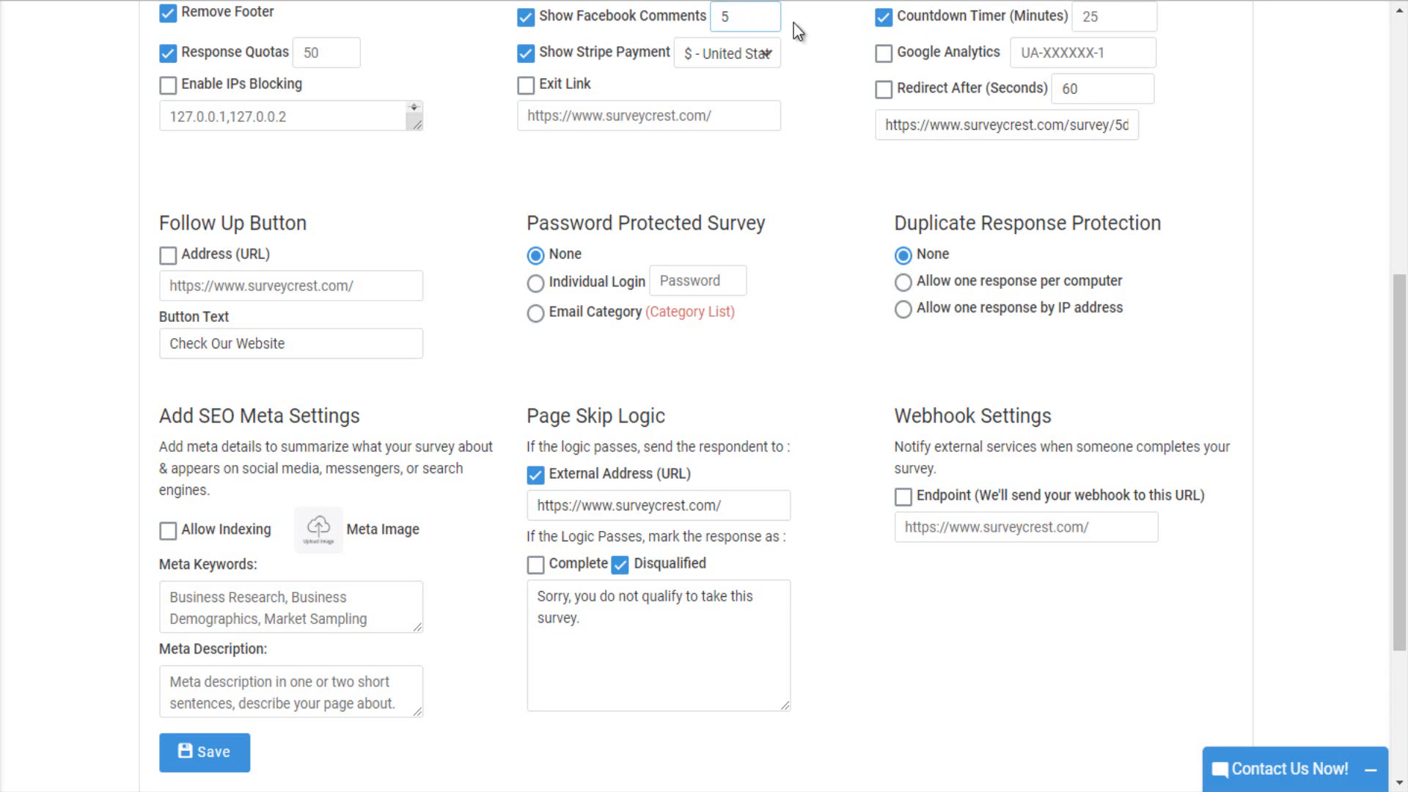
{"action": "left_click", "coordinate": [888, 57]}
Enable IPs Blocking, Exit Link and Redirect After (Seconds) in the survey options
{"action": "left_click_drag", "start_coordinate": [1406, 338], "coordinate": [1405, 357]}
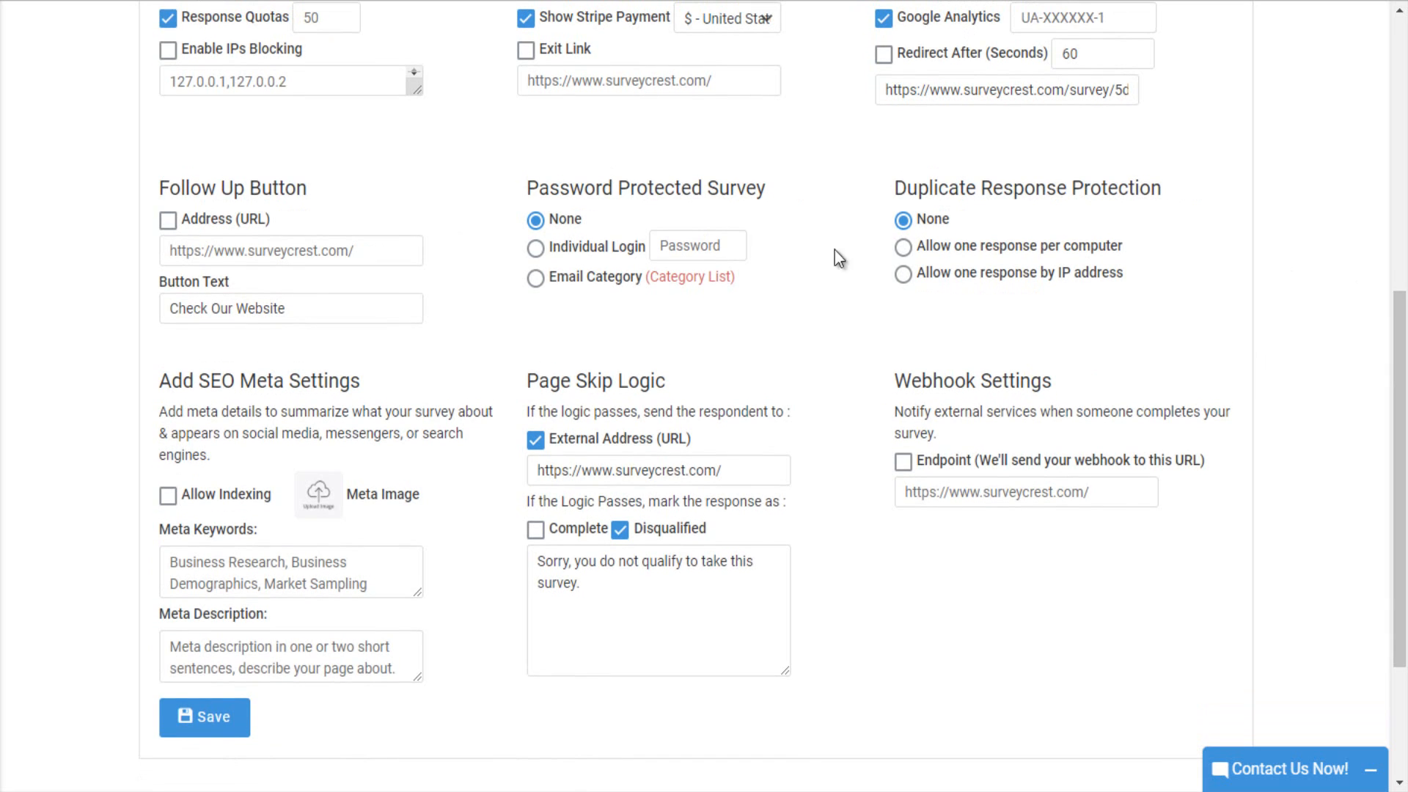
{"action": "left_click", "coordinate": [181, 54]}
{"action": "left_click", "coordinate": [526, 50]}
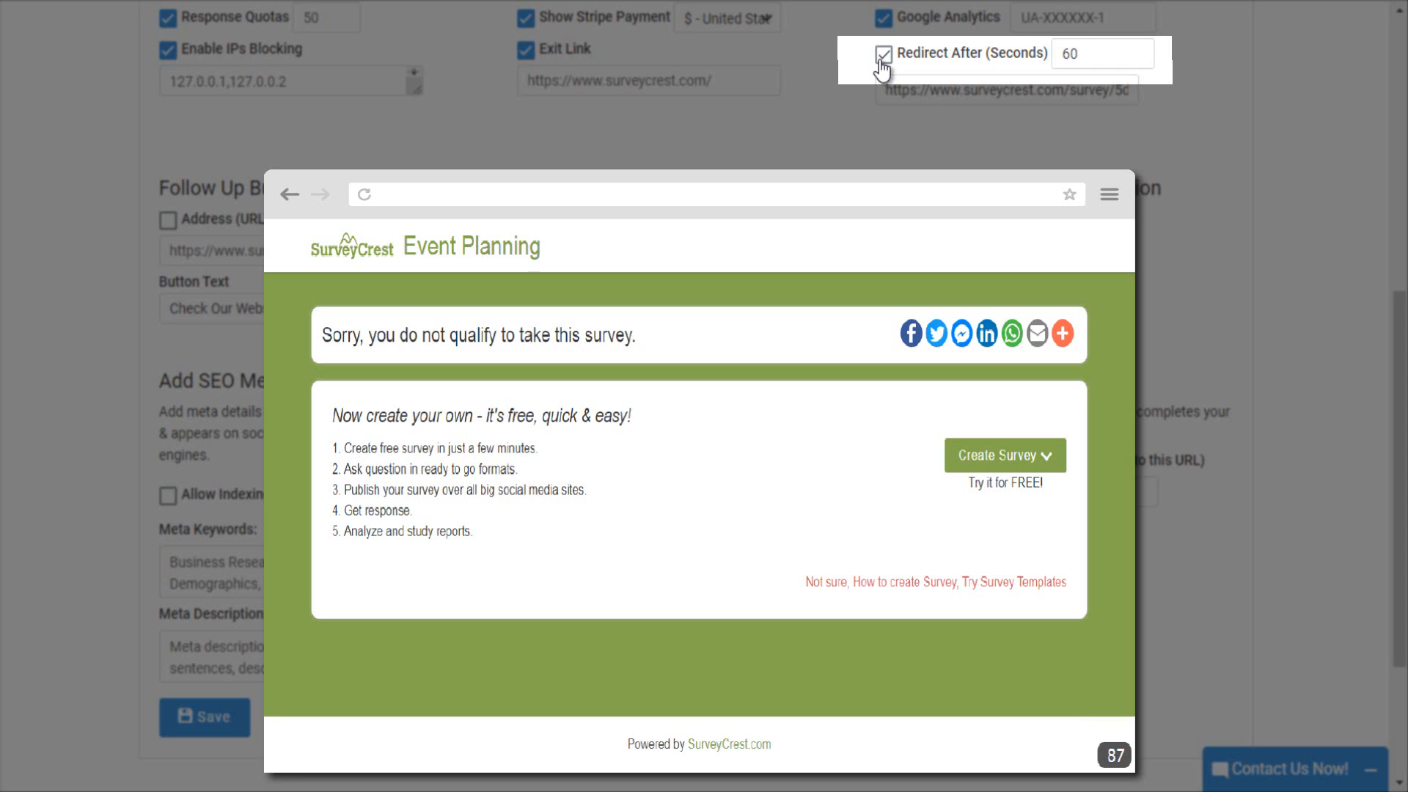
{"action": "left_click", "coordinate": [882, 57]}
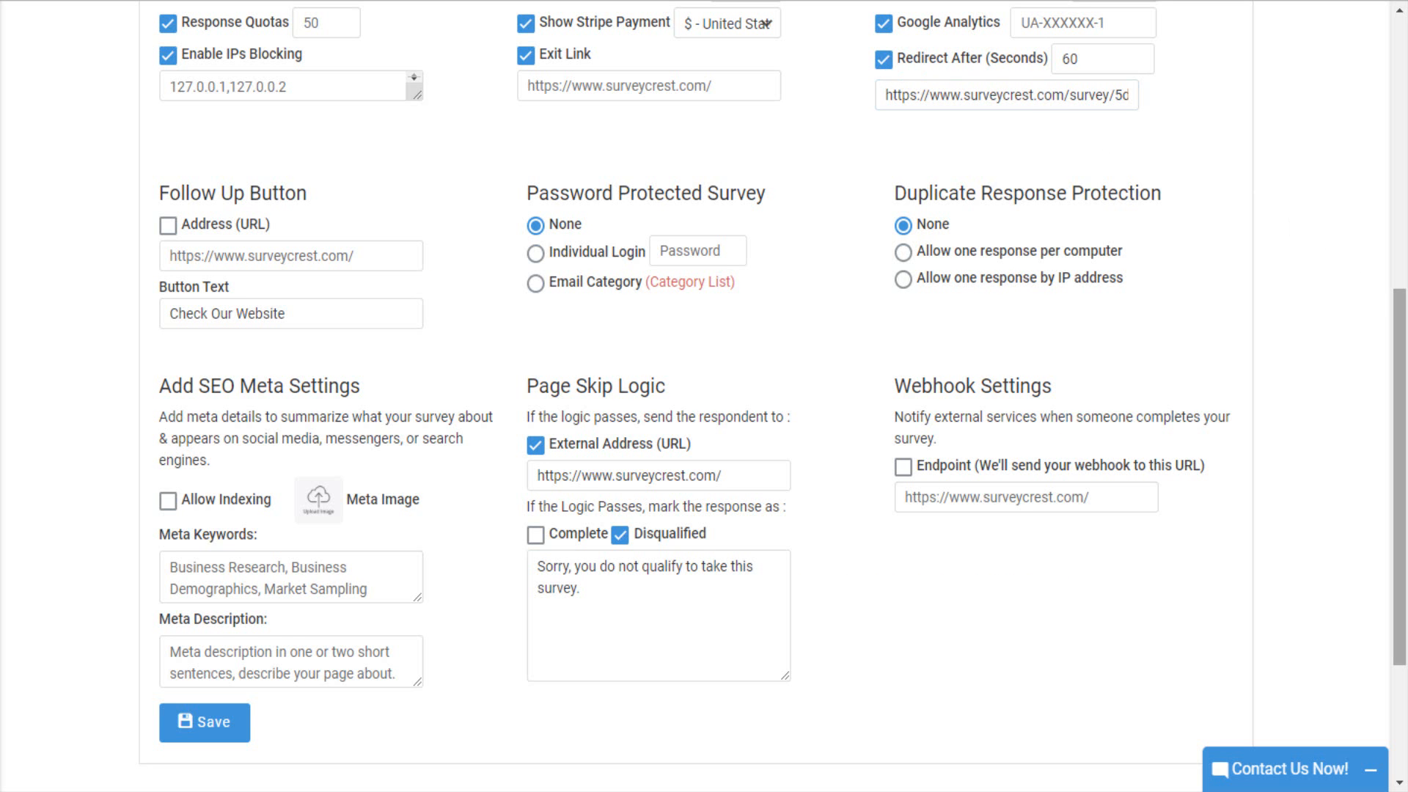
Enable the Follow Up Button's Address (URL) and turn on Allow Indexing in the SEO meta settings
{"action": "scroll", "coordinate": [1405, 387], "scroll_direction": "down", "scroll_amount": 3}
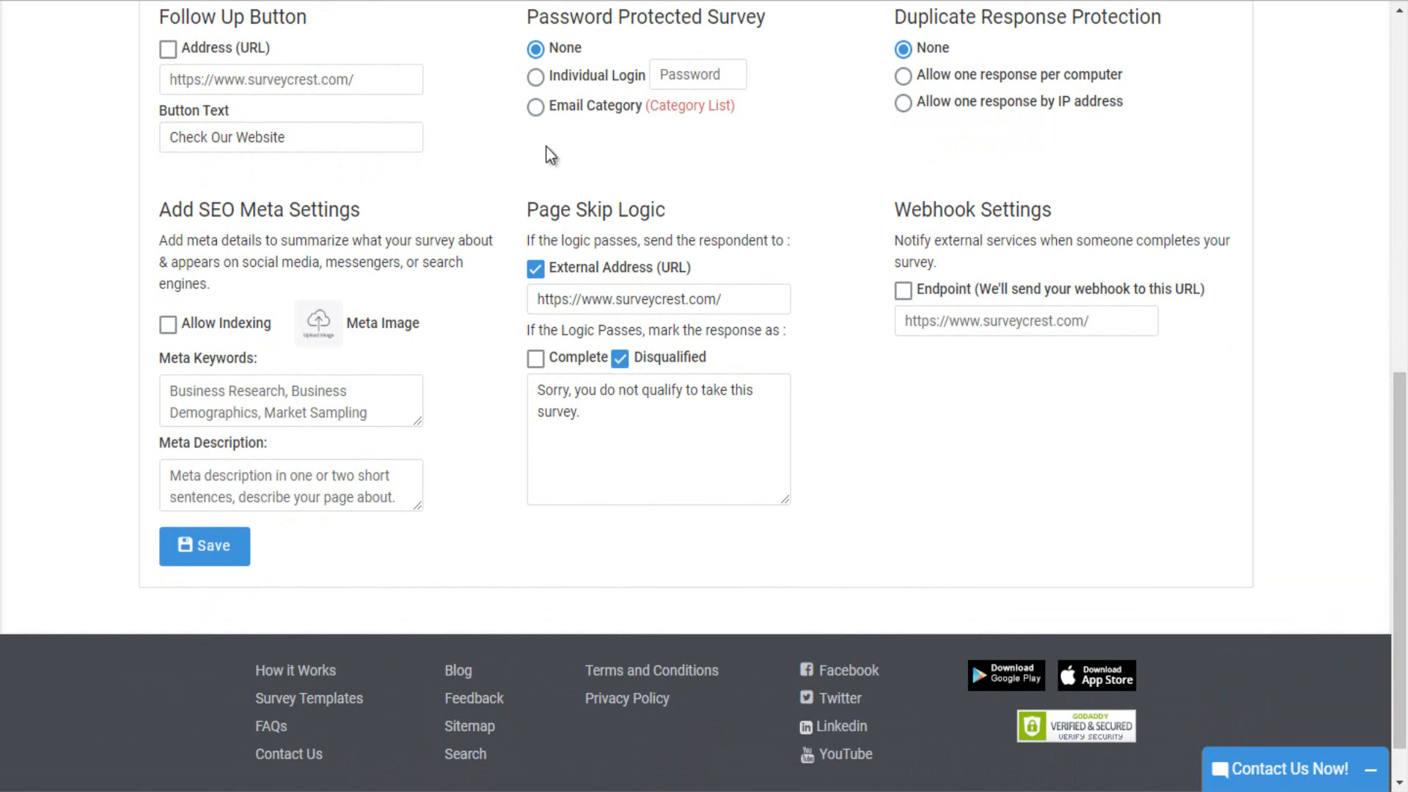
{"action": "left_click", "coordinate": [202, 58]}
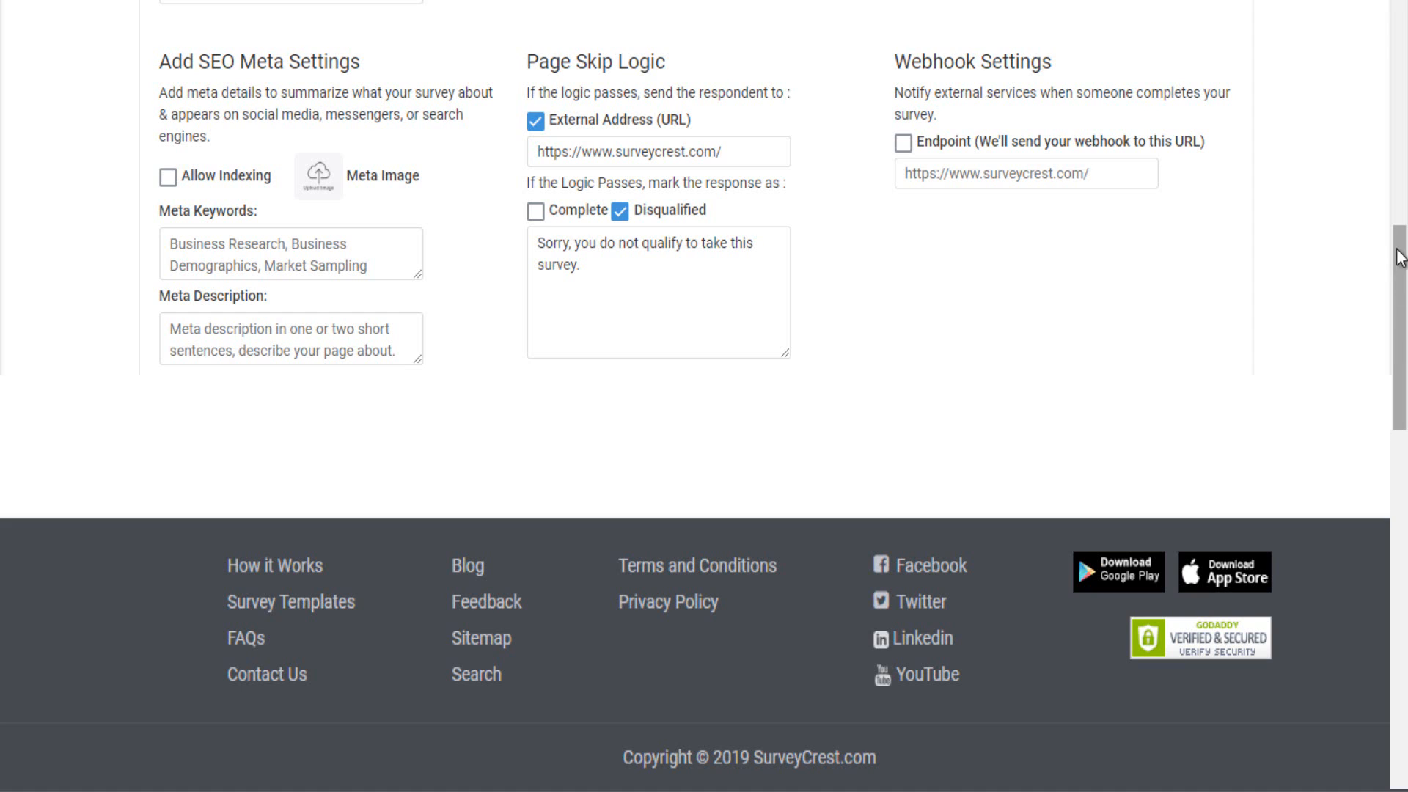
{"action": "scroll", "coordinate": [1401, 289], "scroll_direction": "down", "scroll_amount": 1}
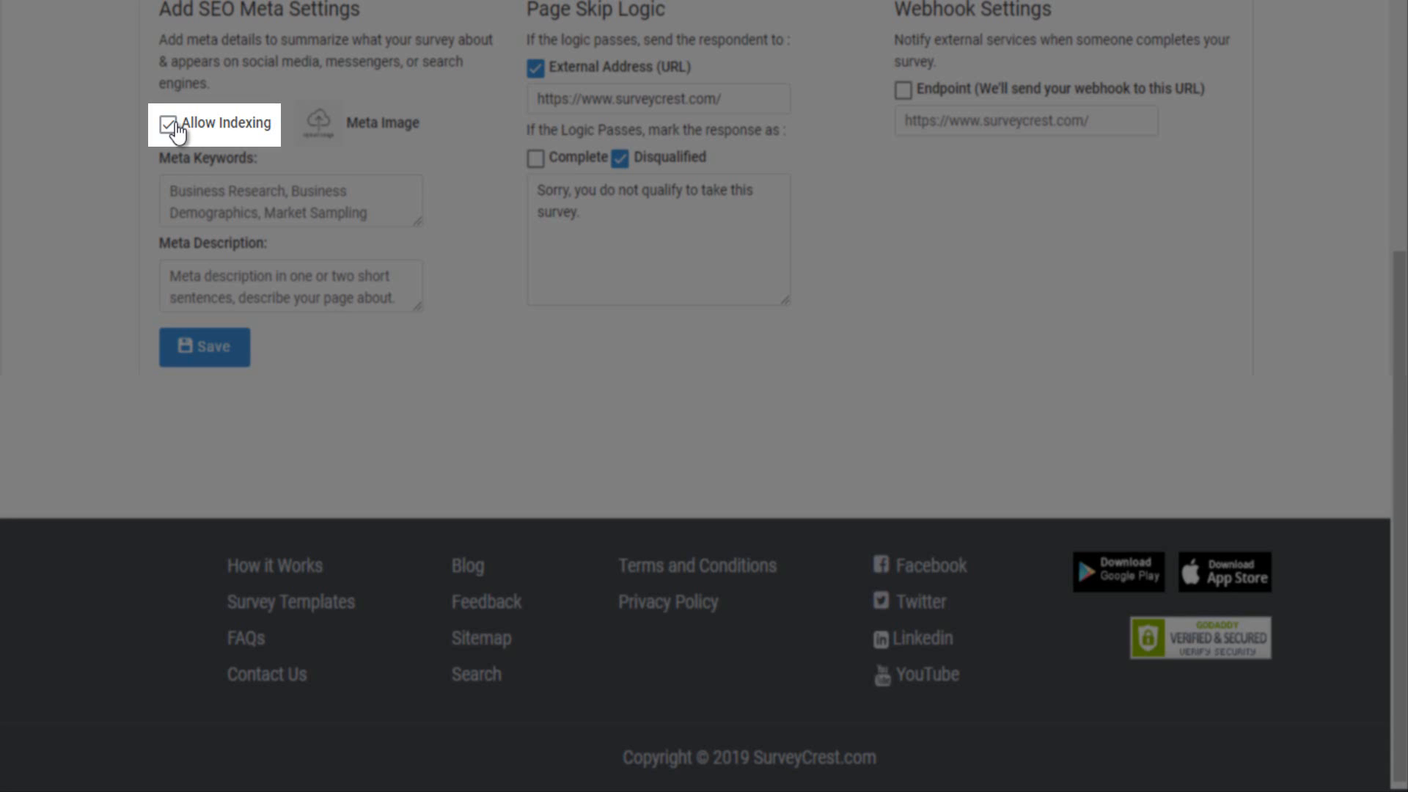
{"action": "left_click", "coordinate": [168, 126]}
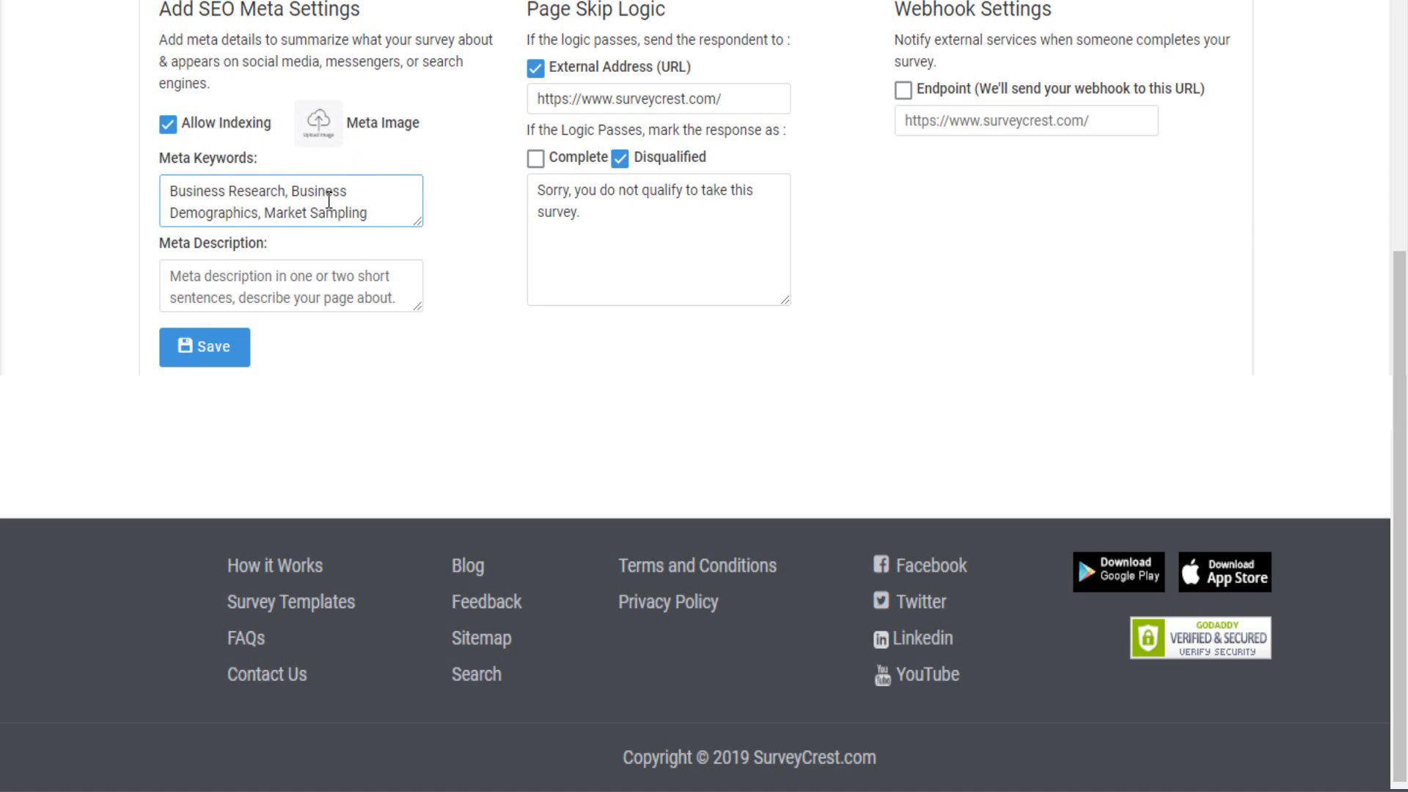
{"action": "left_click", "coordinate": [328, 277]}
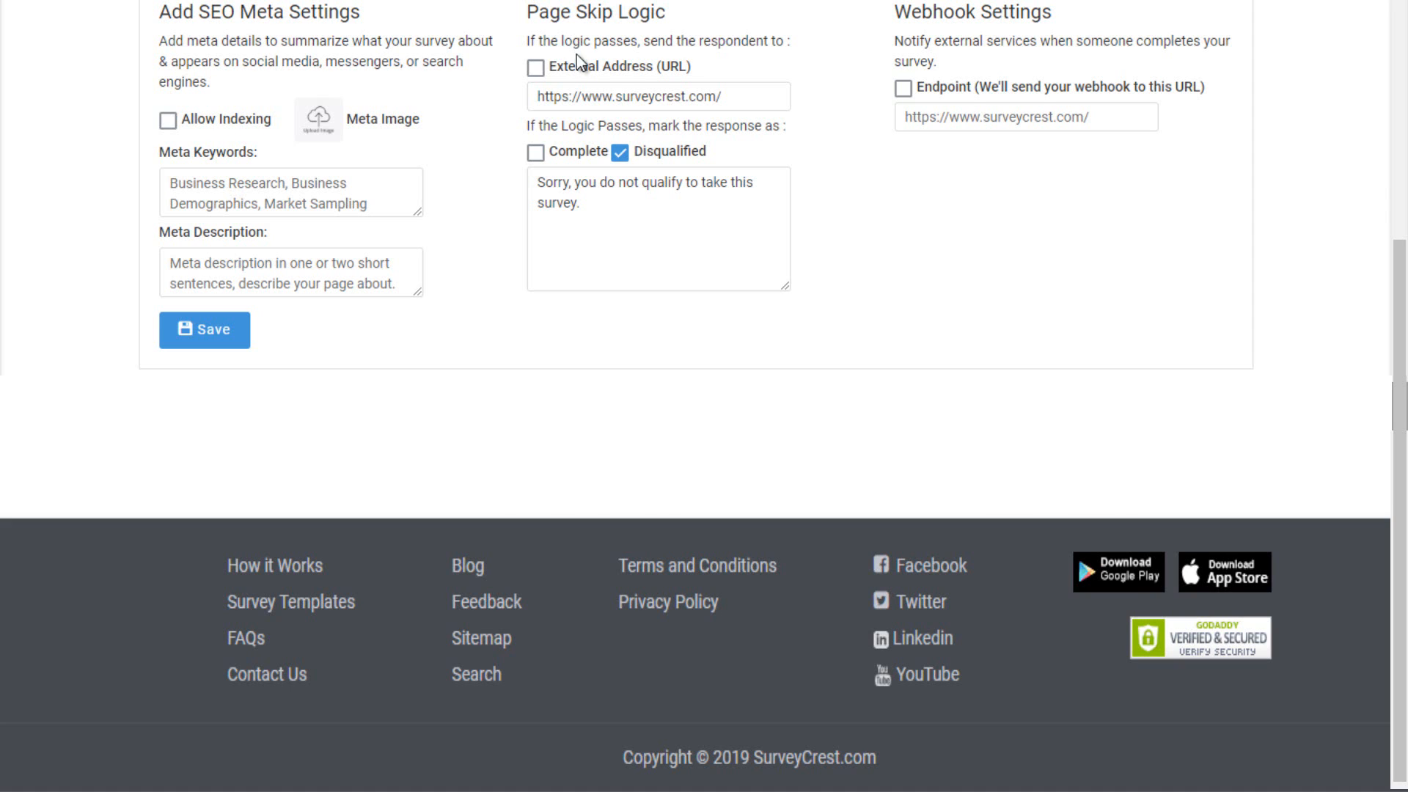
Try the External Address (URL) and Complete options under Page Skip Logic, turning each off again
{"action": "left_click", "coordinate": [576, 68]}
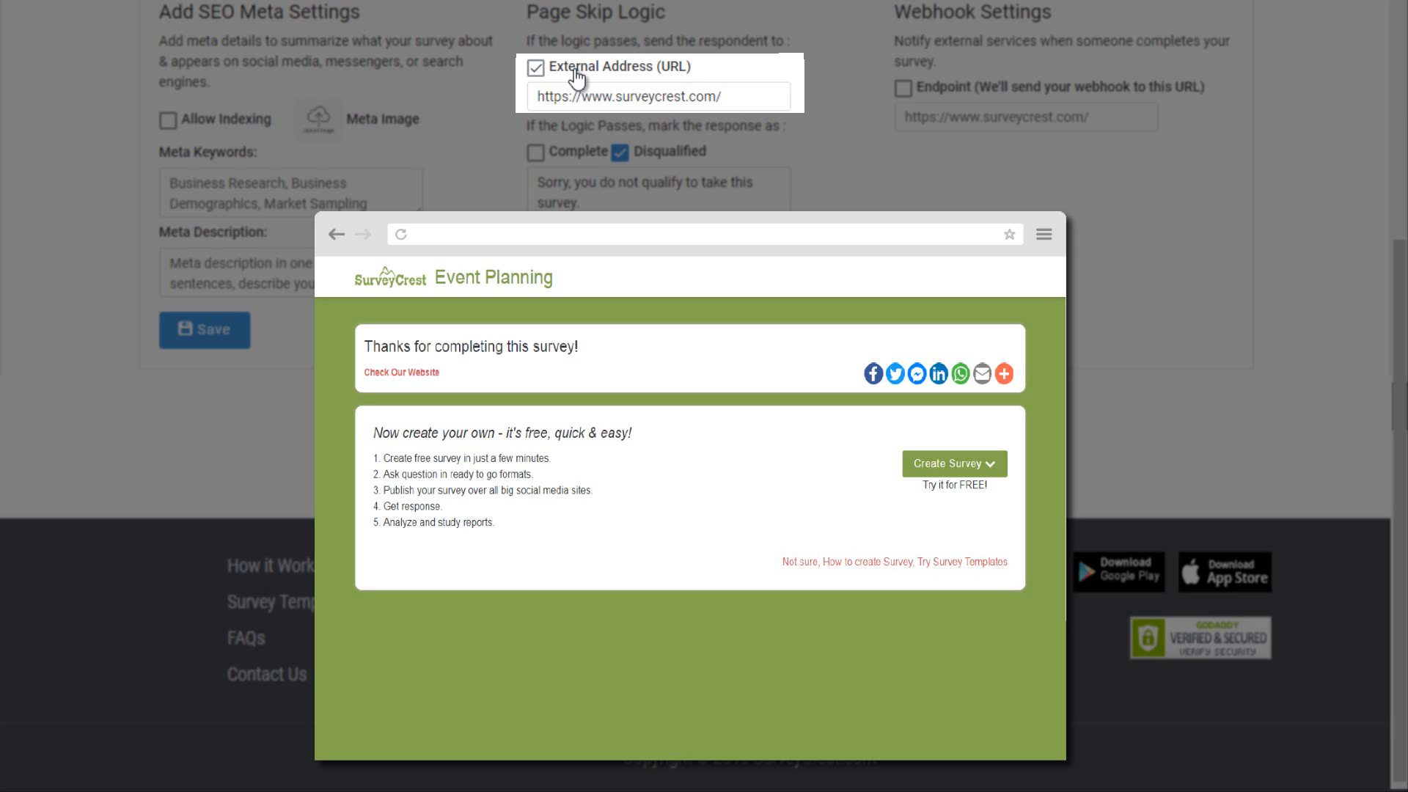
{"action": "left_click", "coordinate": [575, 72]}
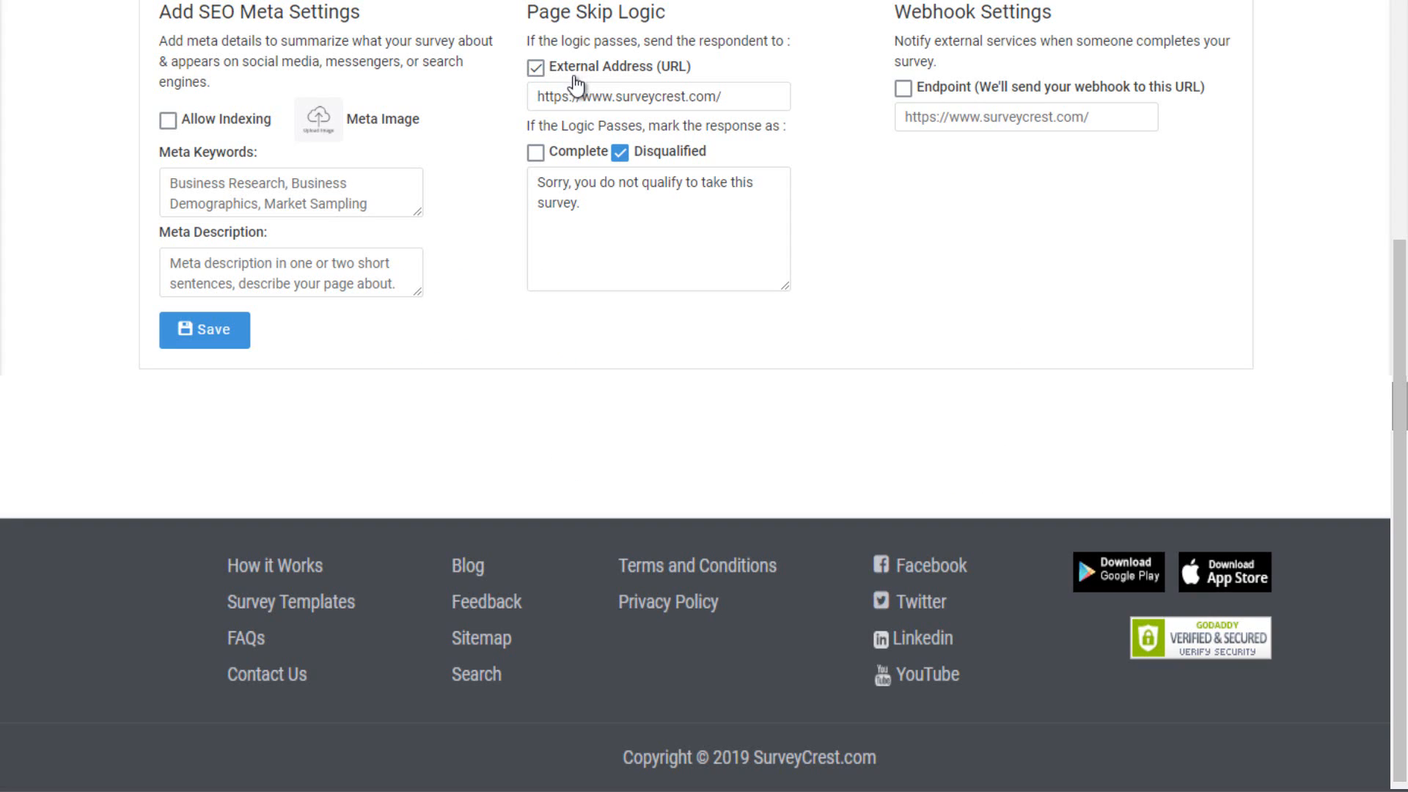
{"action": "left_click", "coordinate": [563, 152]}
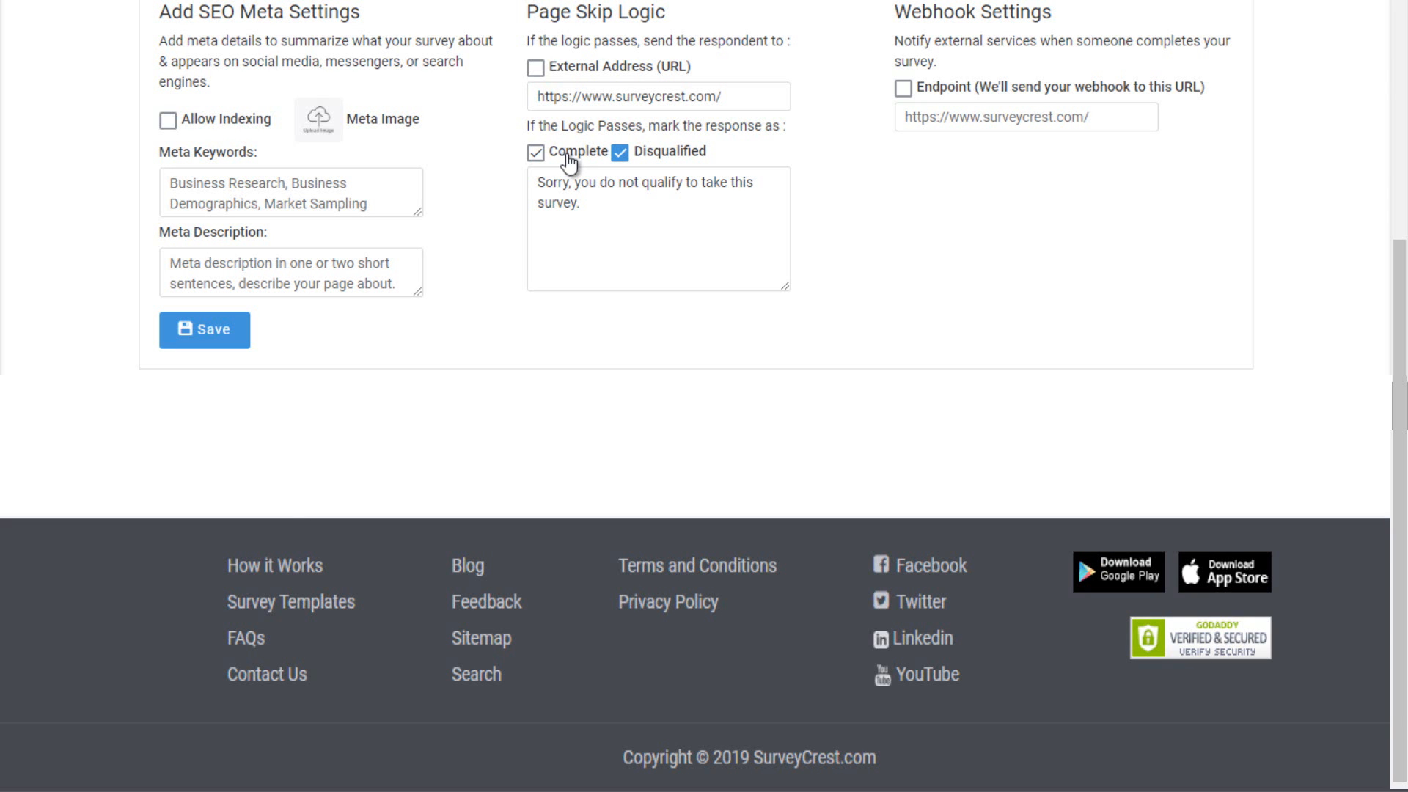
{"action": "left_click", "coordinate": [569, 158]}
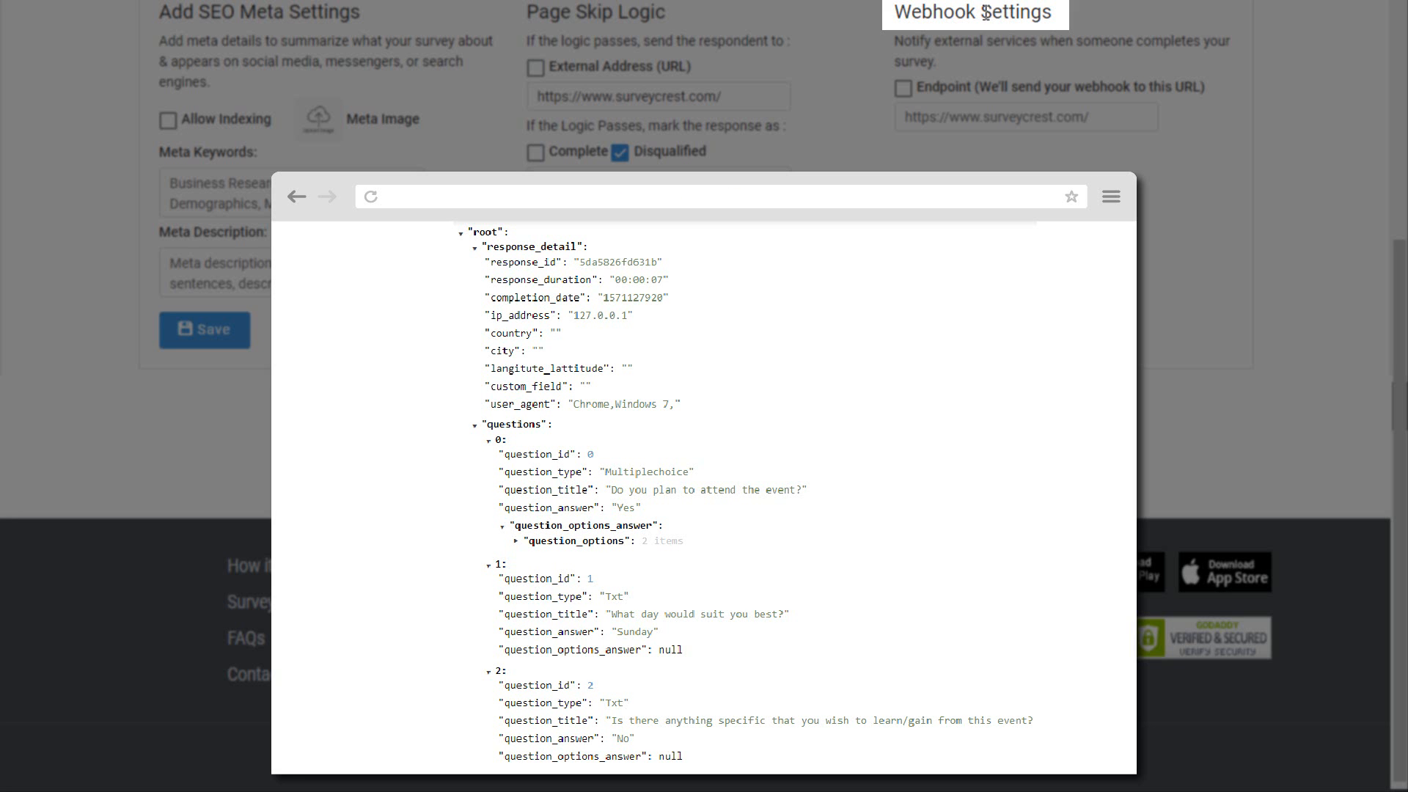
Enable the Endpoint URL in the Webhook Settings and save the survey options
{"action": "left_click", "coordinate": [903, 88]}
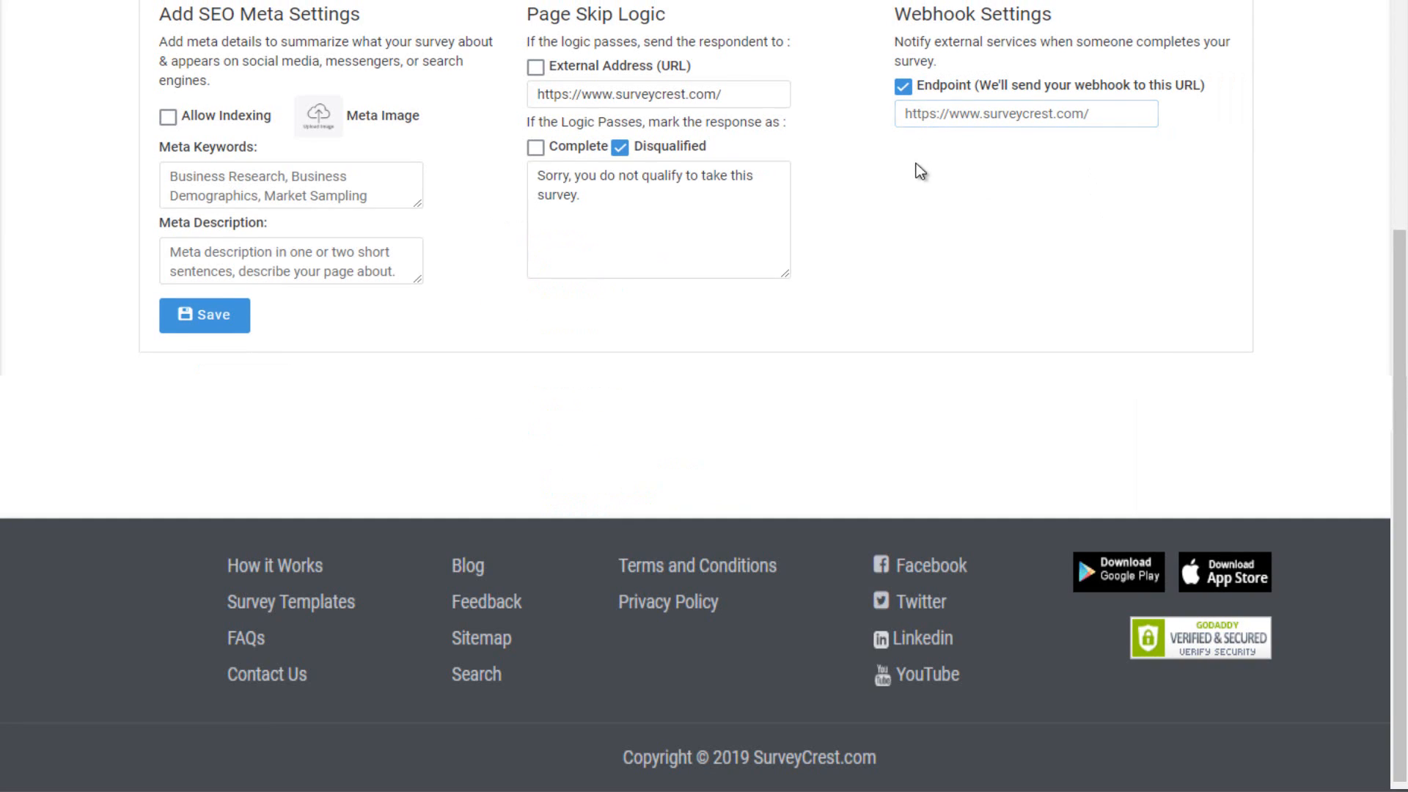
{"action": "left_click", "coordinate": [218, 321]}
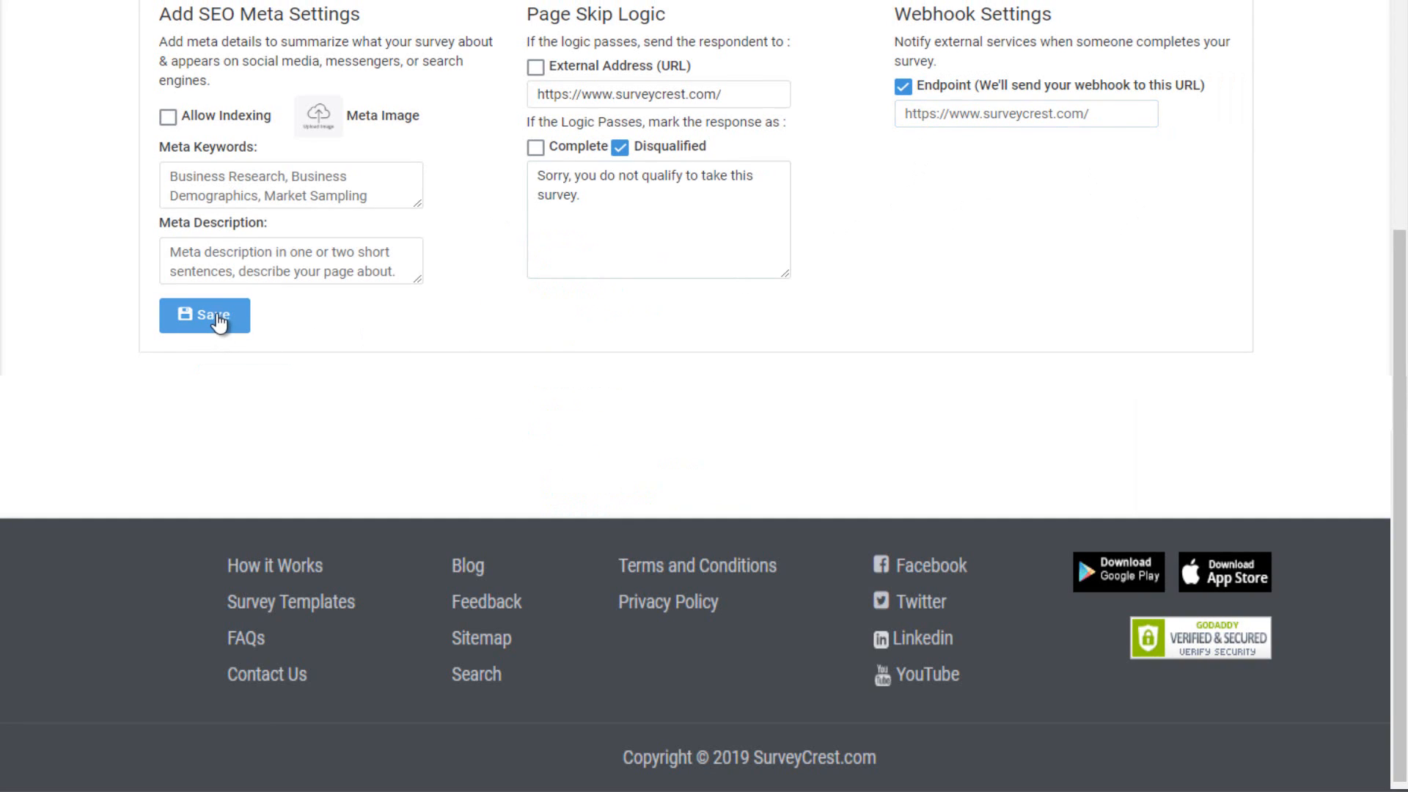